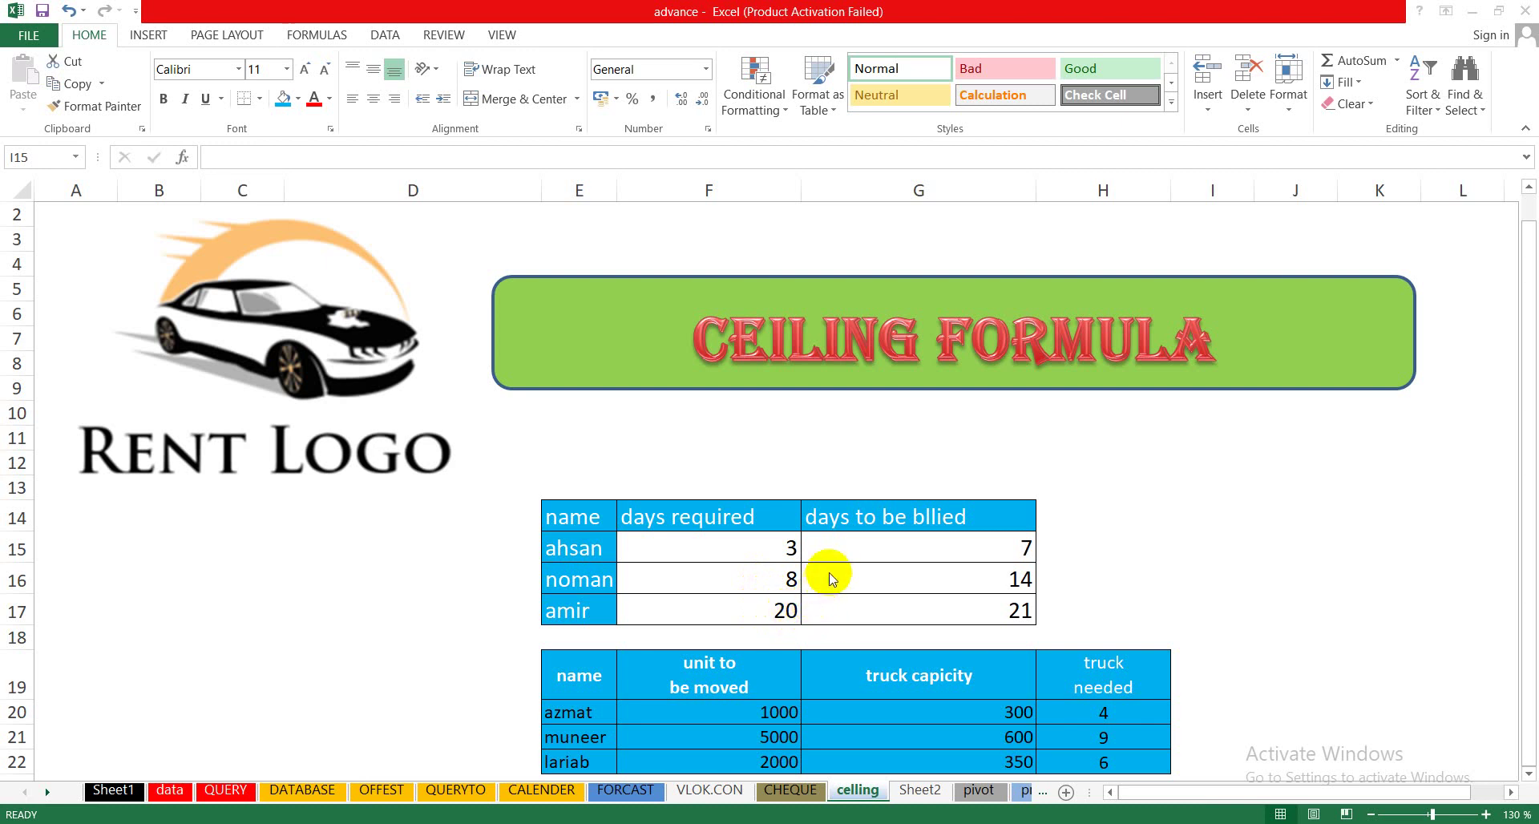
# Step: Enter 15 as ahsan's days required in F15, so billed days recalculate to 21
pyautogui.click(753, 544)
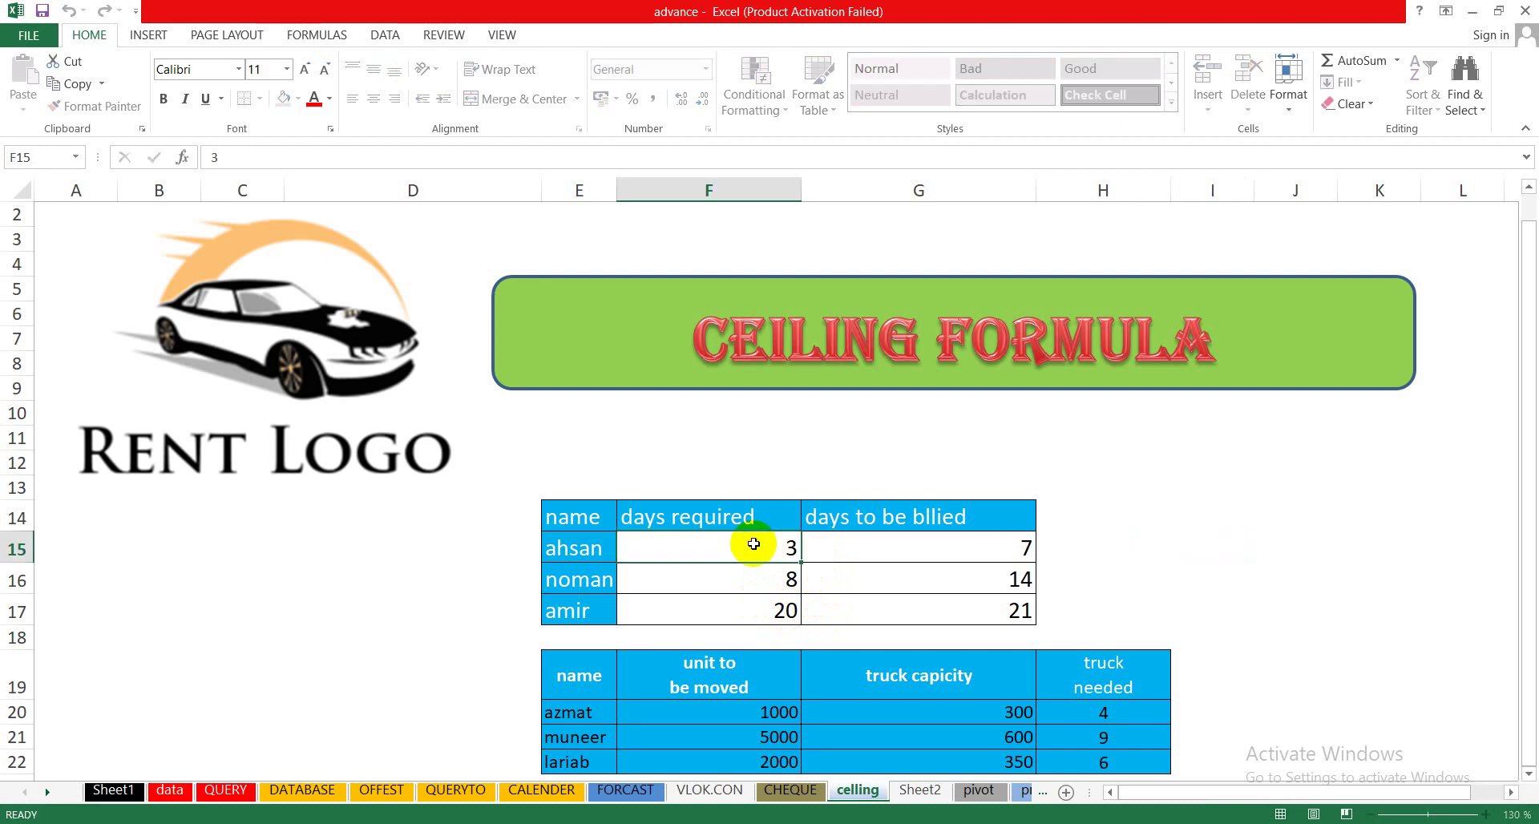
pyautogui.write('15')
pyautogui.hotkey('ctrl', 'Return')
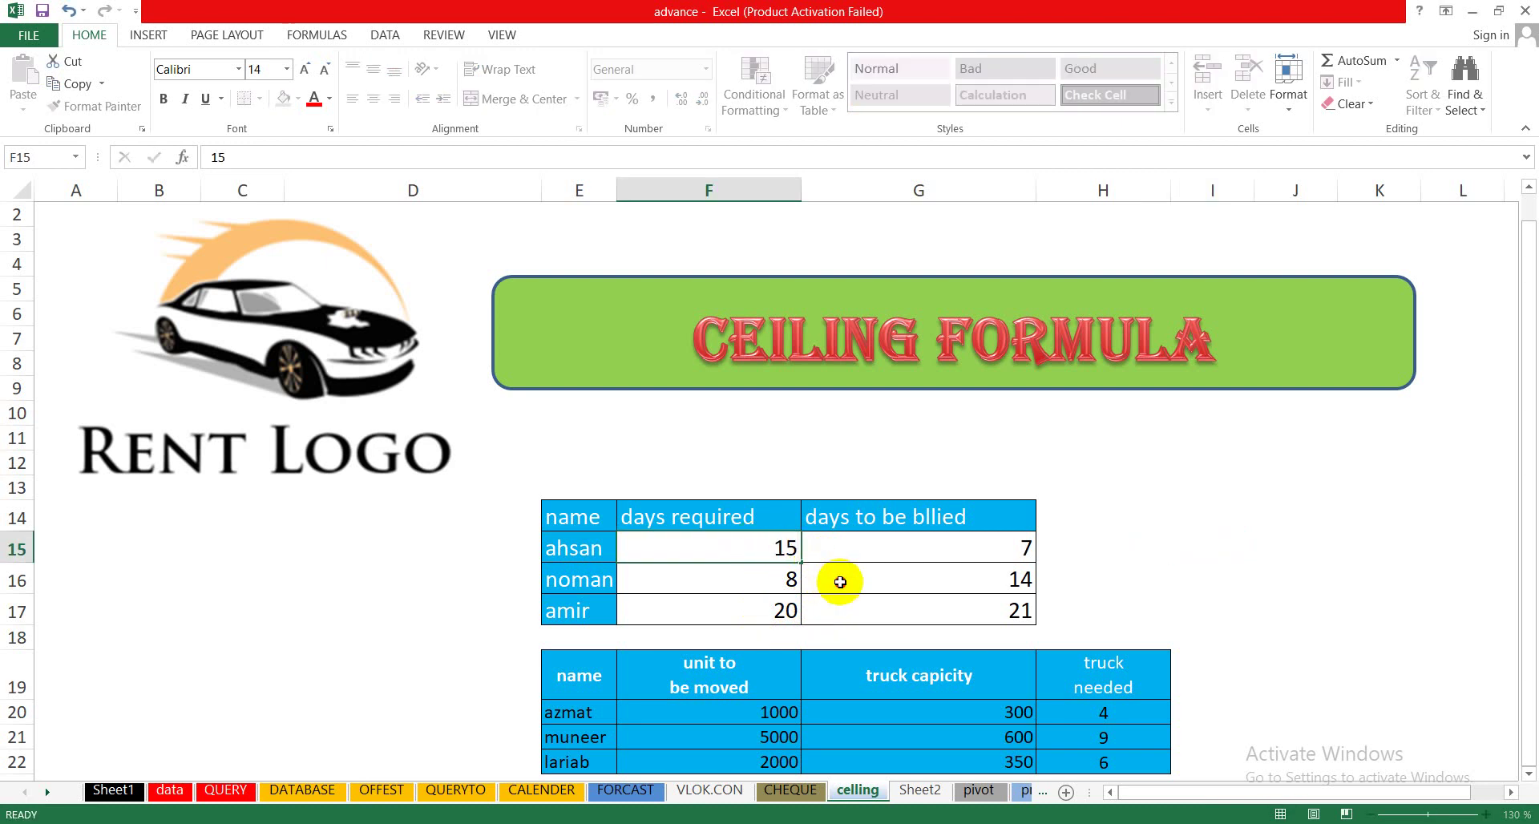
pyautogui.click(840, 581)
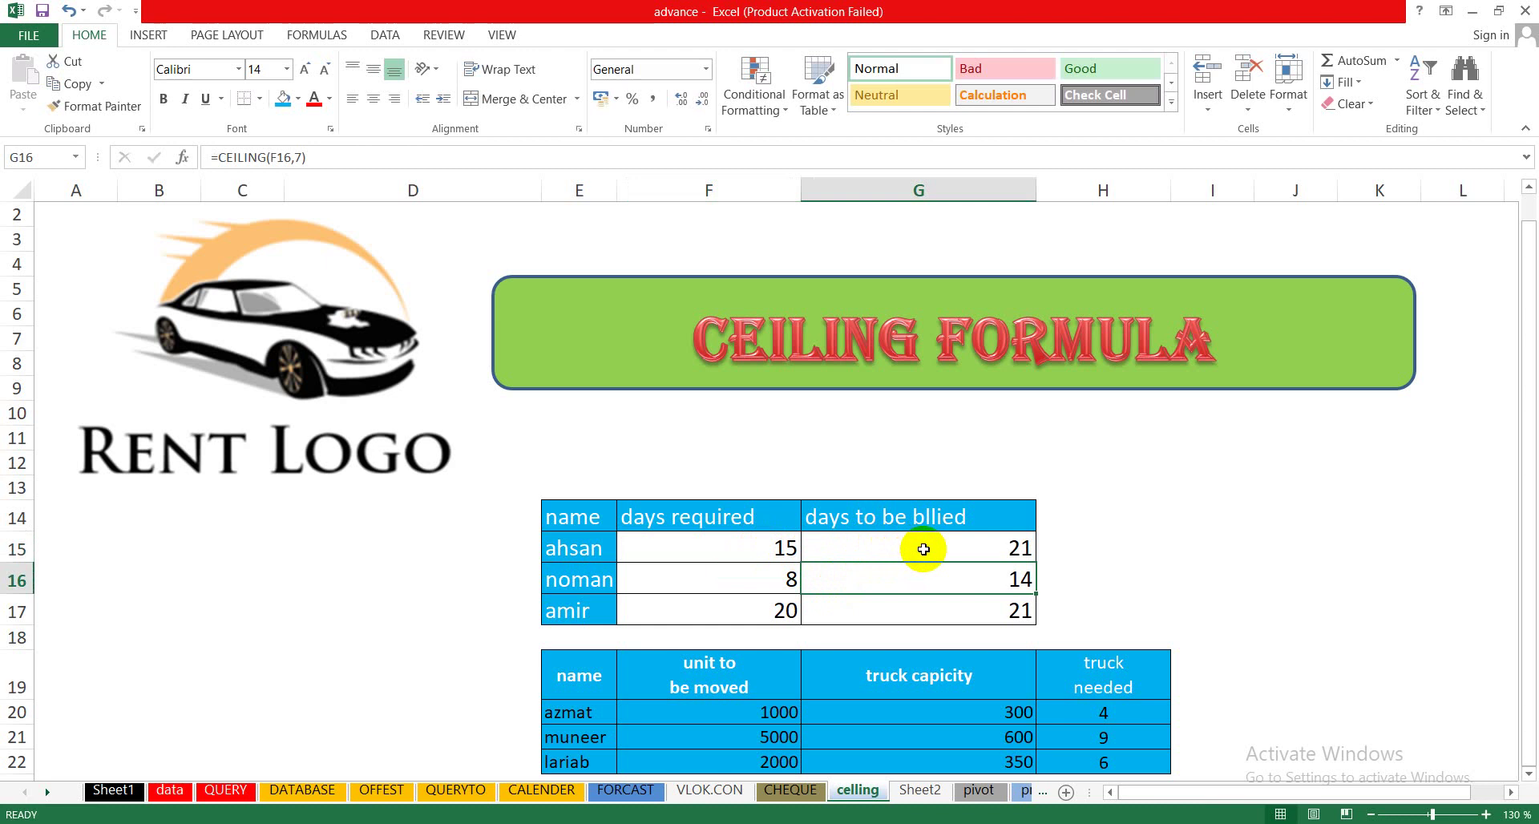
# Step: Walk through the name and days-required columns for ahsan, noman and amir
pyautogui.click(923, 549)
pyautogui.click(601, 522)
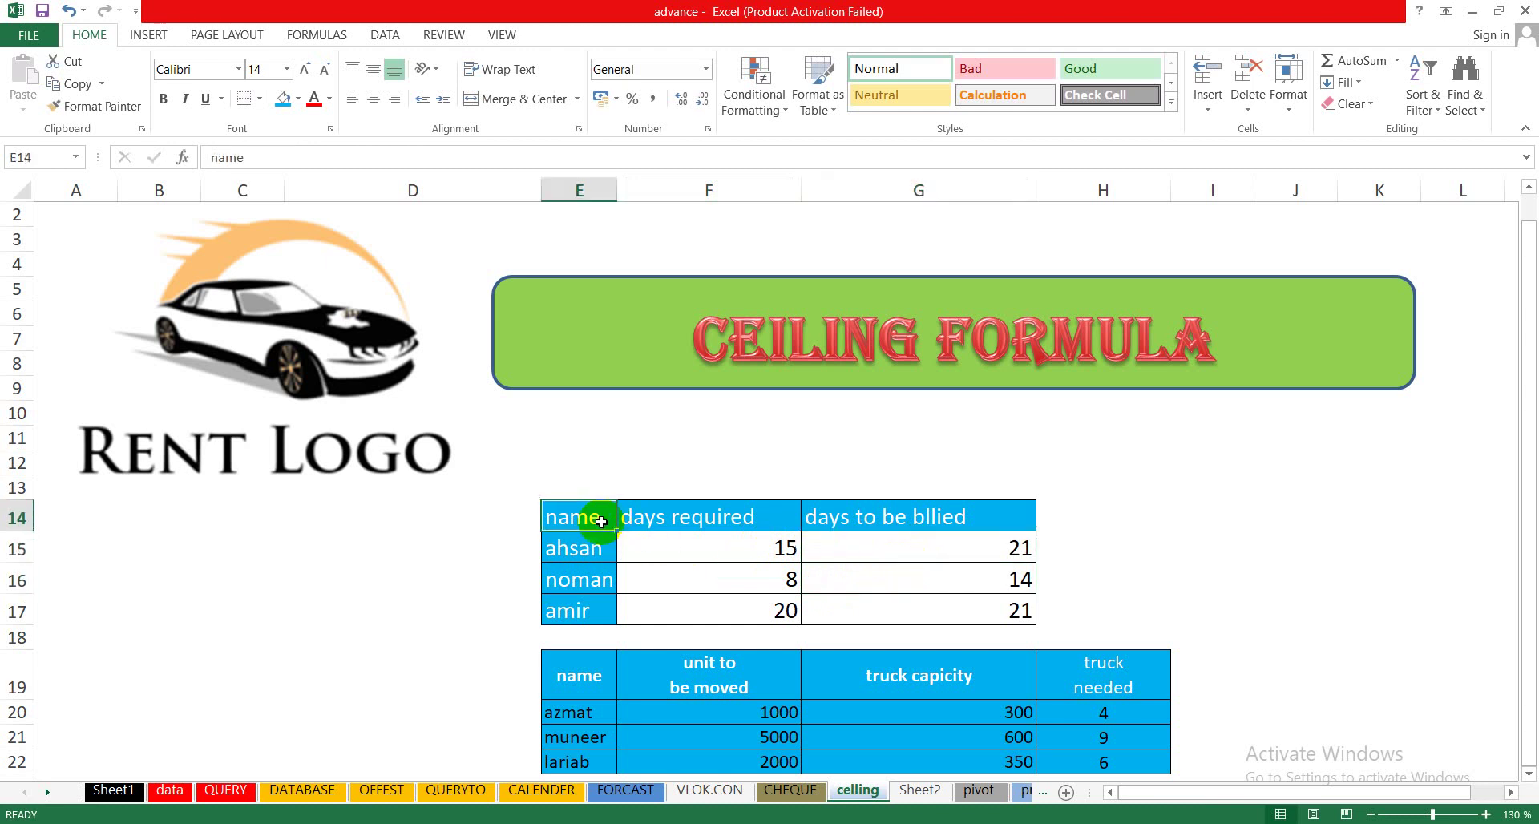
pyautogui.click(595, 551)
pyautogui.click(594, 583)
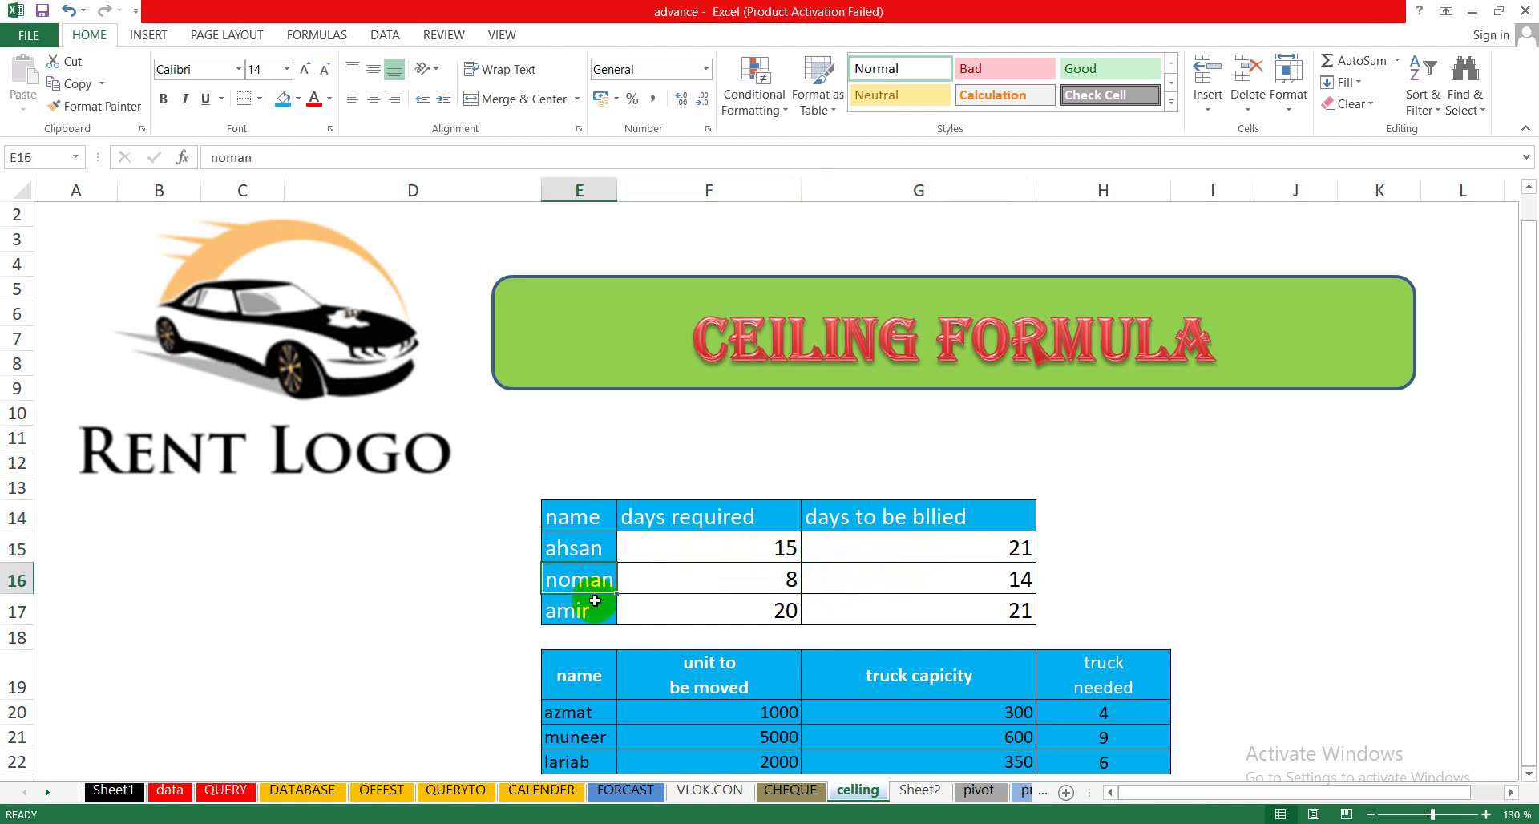
pyautogui.click(593, 606)
pyautogui.click(585, 579)
pyautogui.click(579, 547)
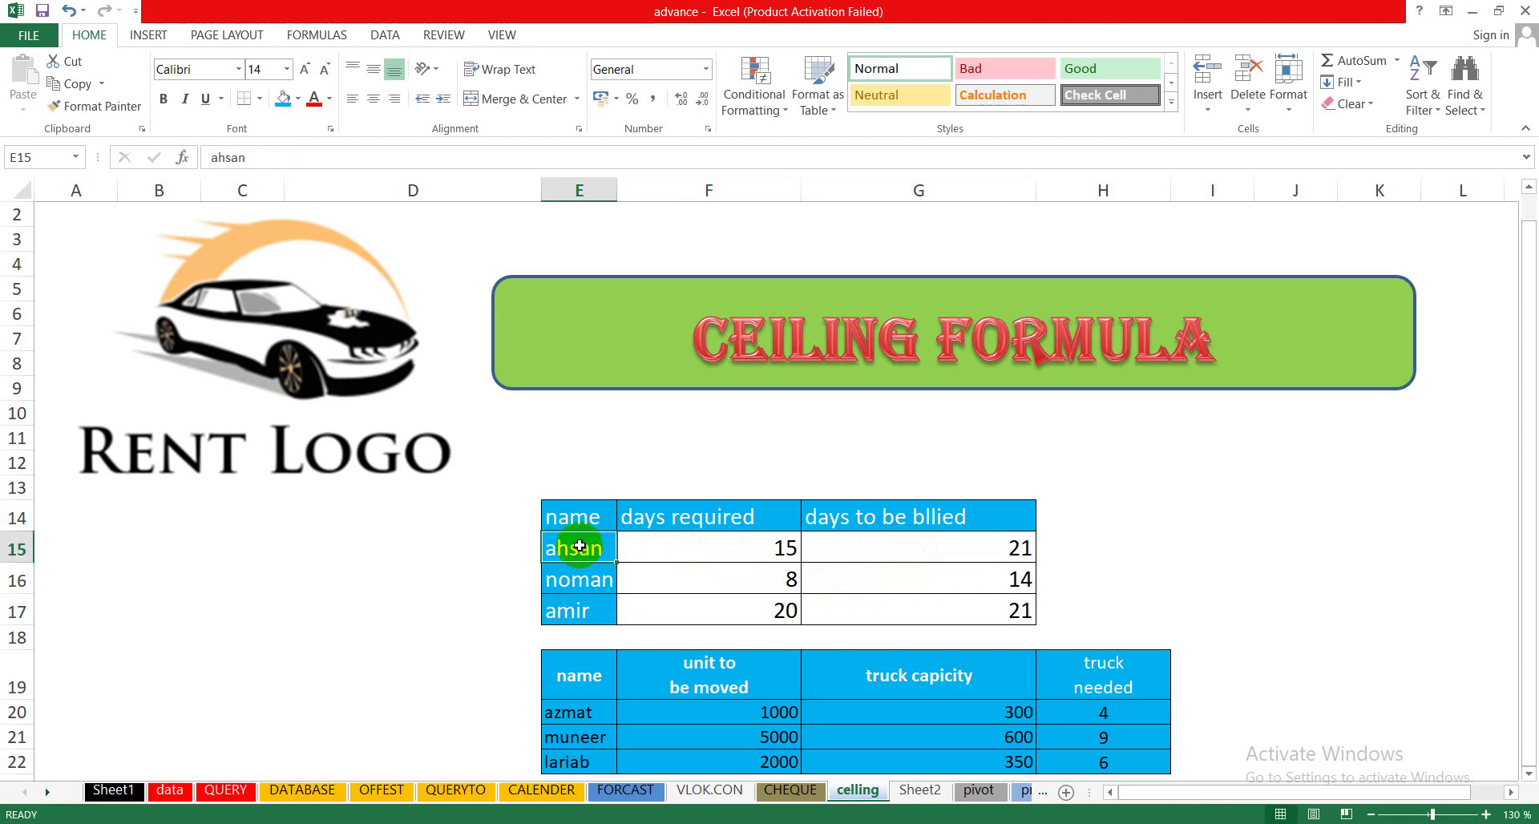
pyautogui.click(678, 521)
pyautogui.click(678, 556)
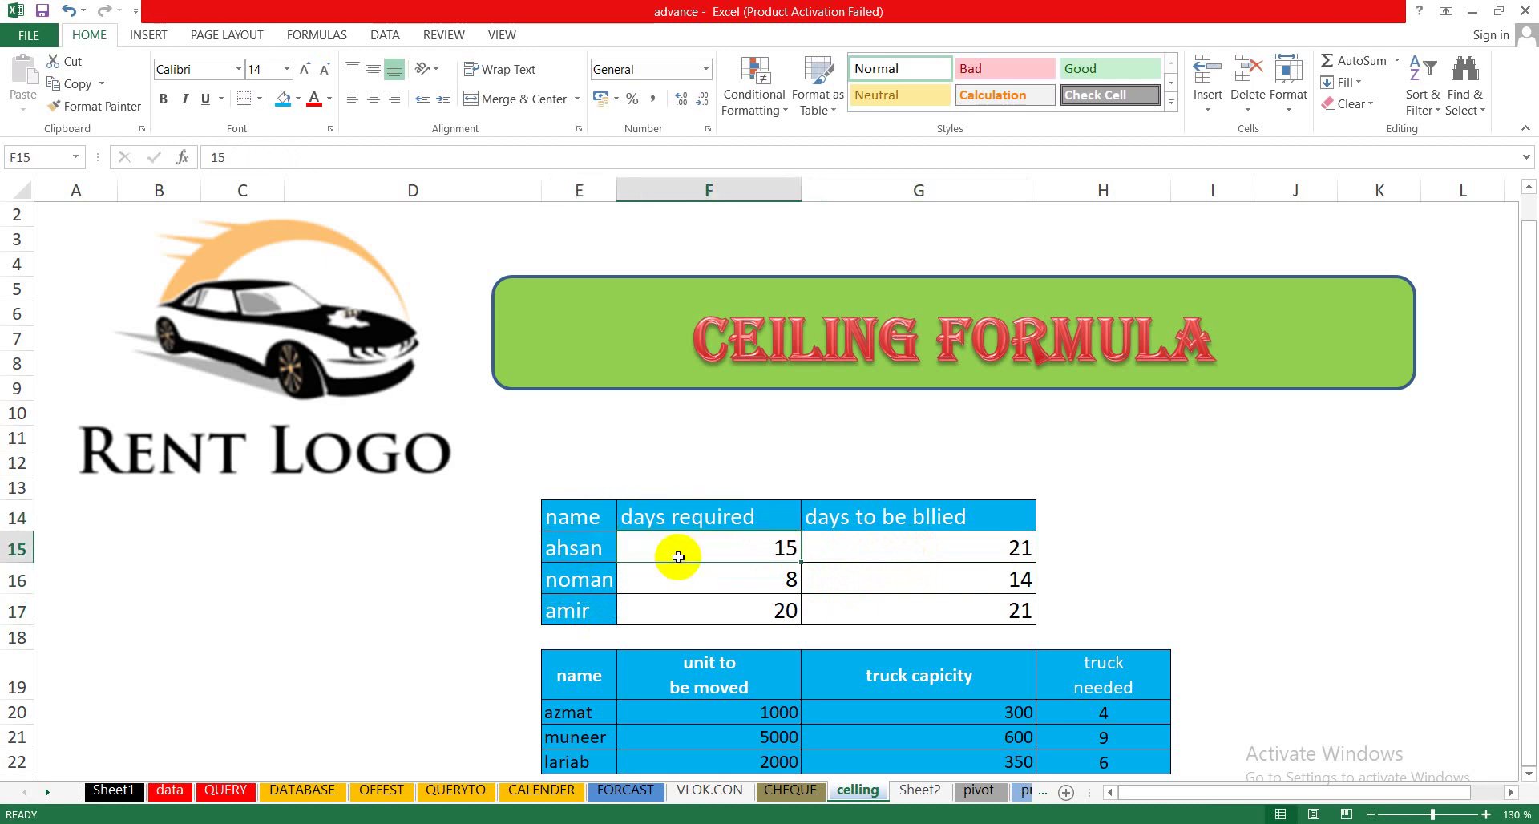
pyautogui.click(683, 577)
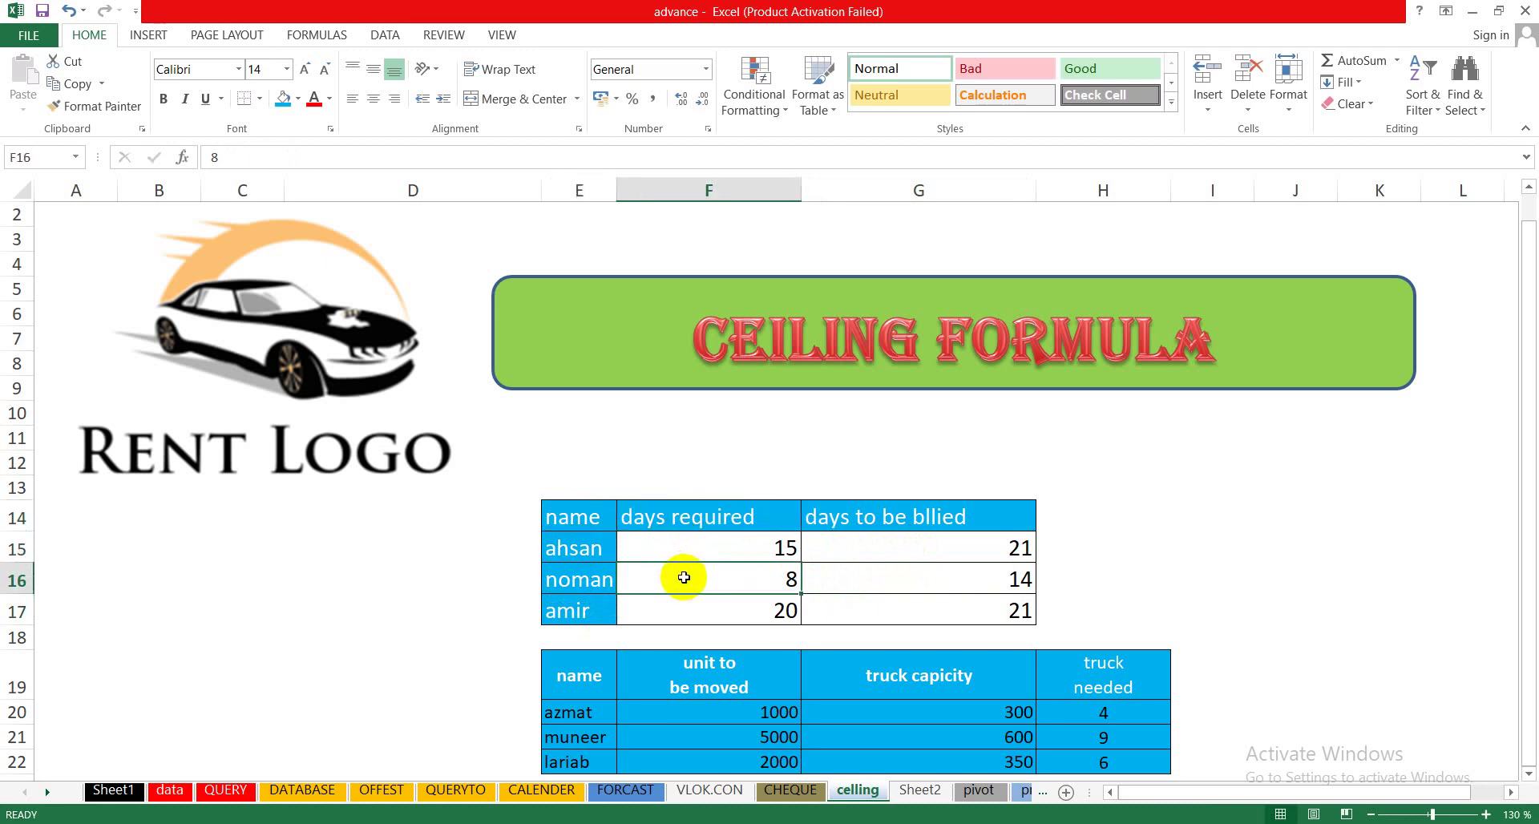
# Step: Compare the billed-days header with the 15, 8 and 20 days-required values
pyautogui.click(891, 520)
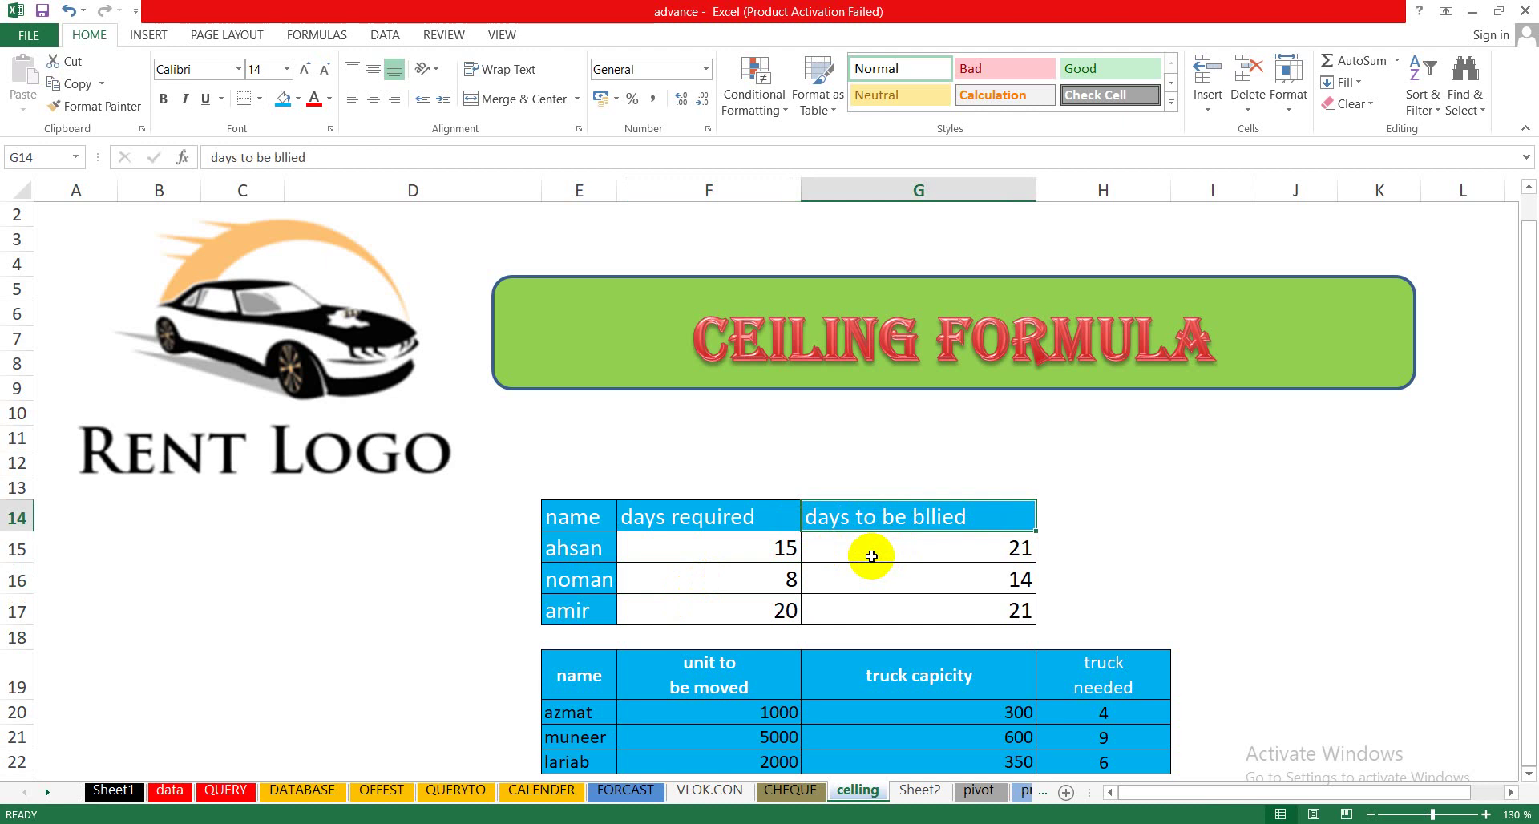
pyautogui.click(781, 549)
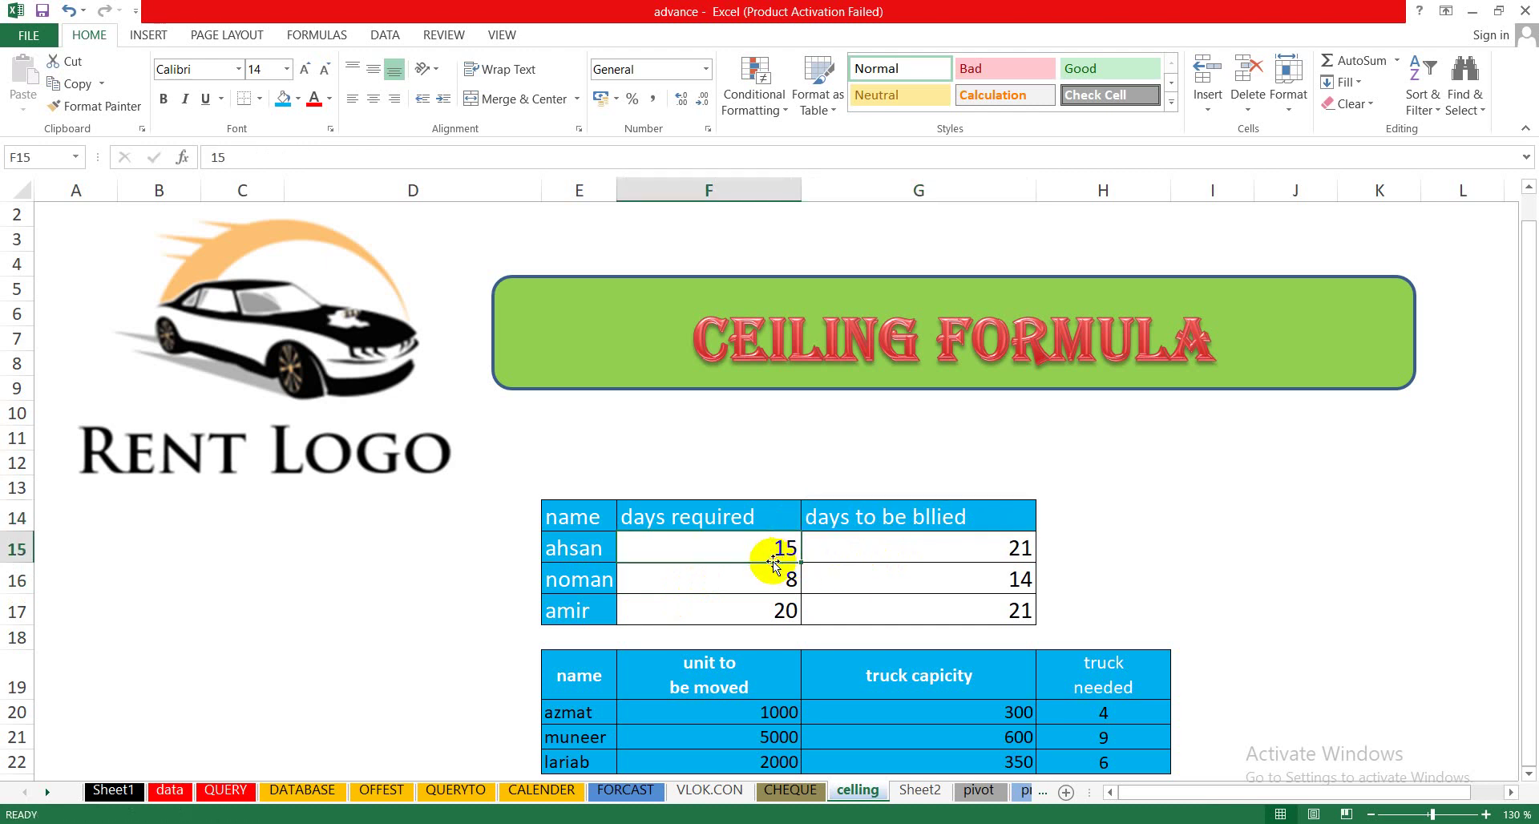
pyautogui.click(769, 571)
pyautogui.click(766, 609)
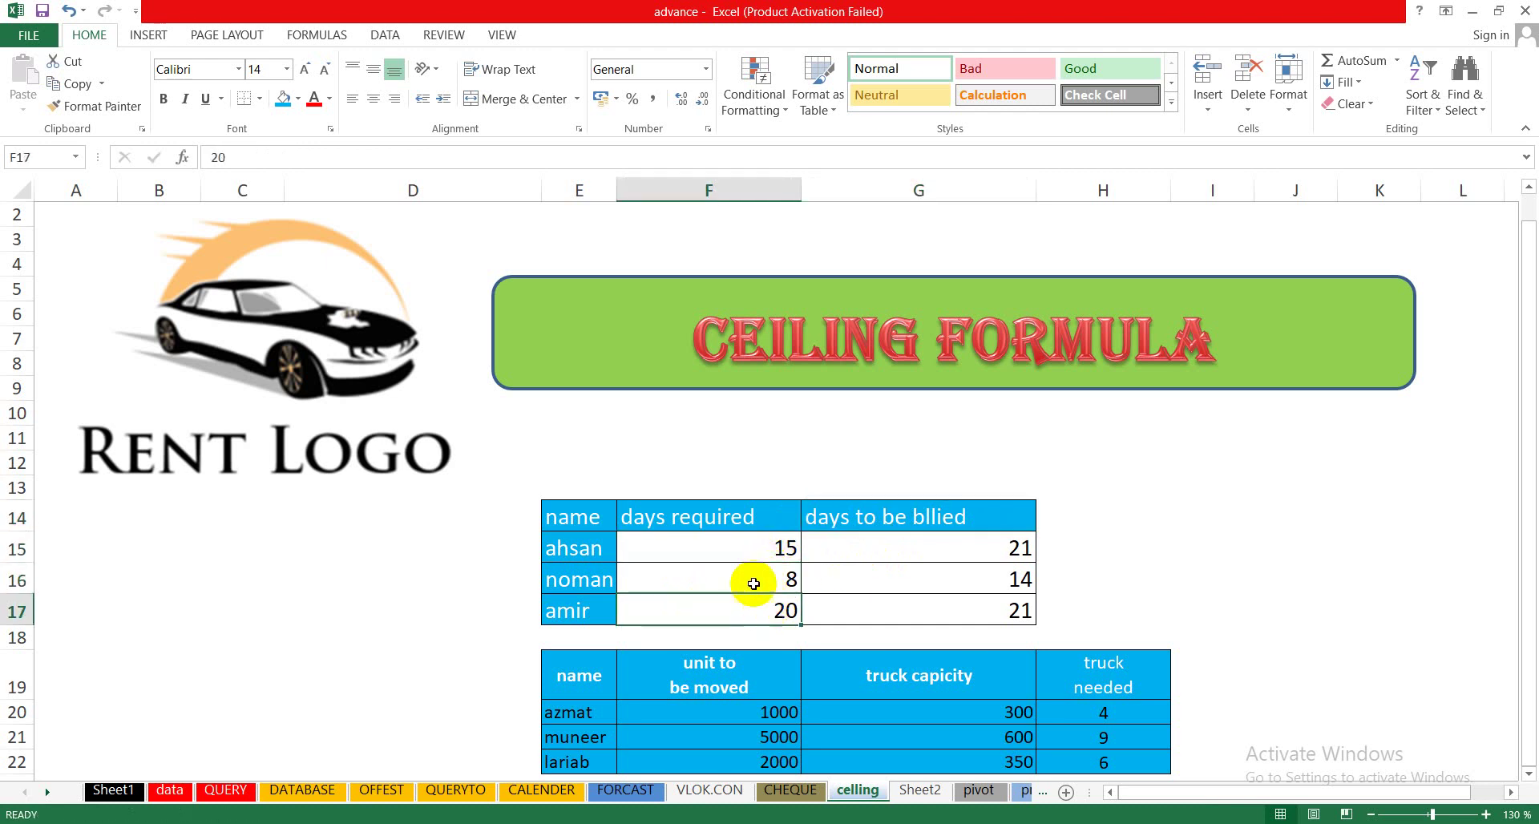
pyautogui.click(750, 578)
pyautogui.click(731, 550)
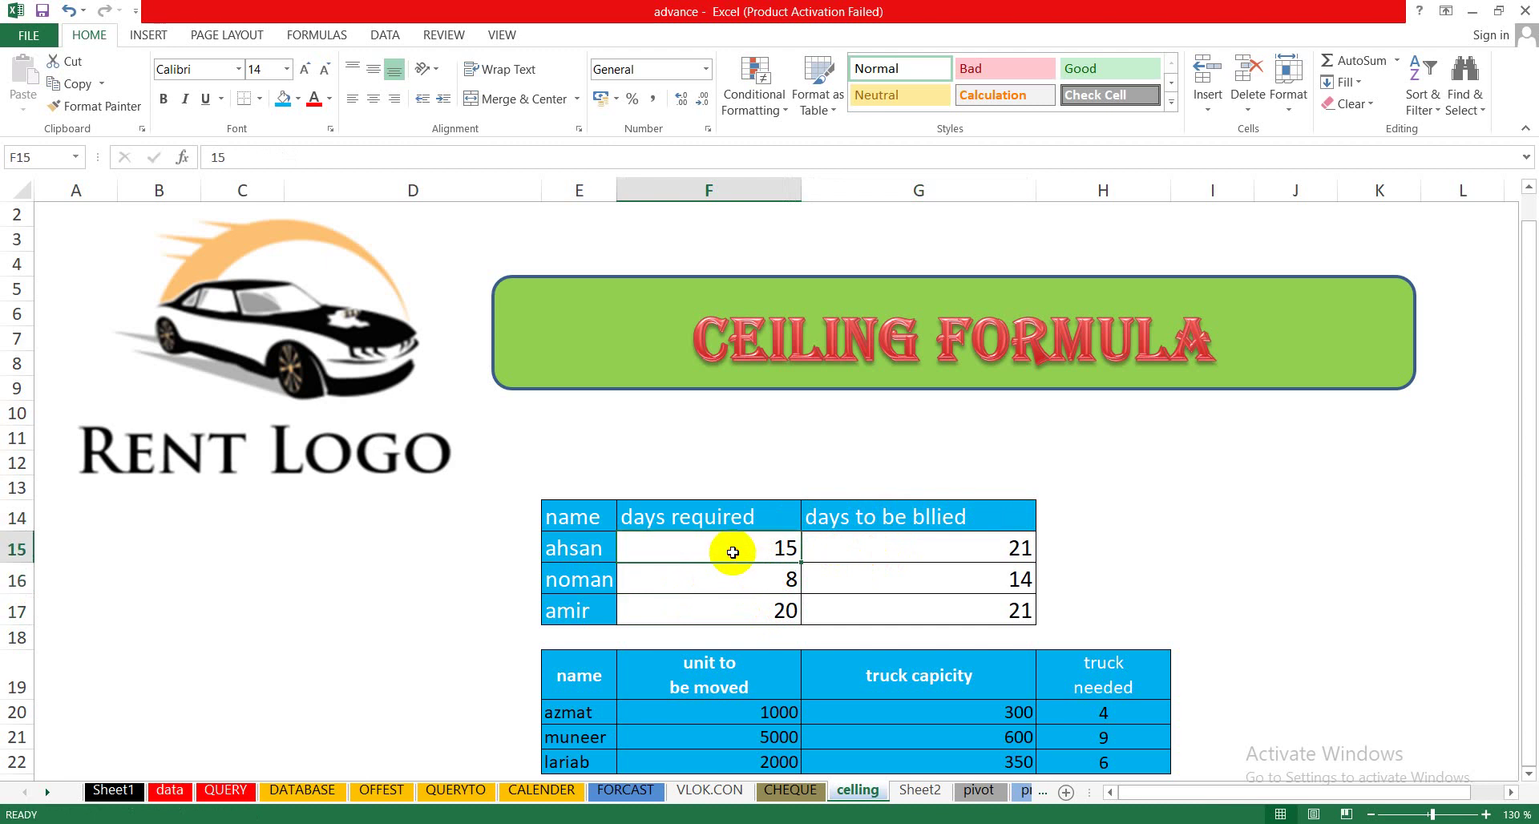
# Step: Change ahsan's days required in F15 to 4
pyautogui.write('4')
pyautogui.click(871, 599)
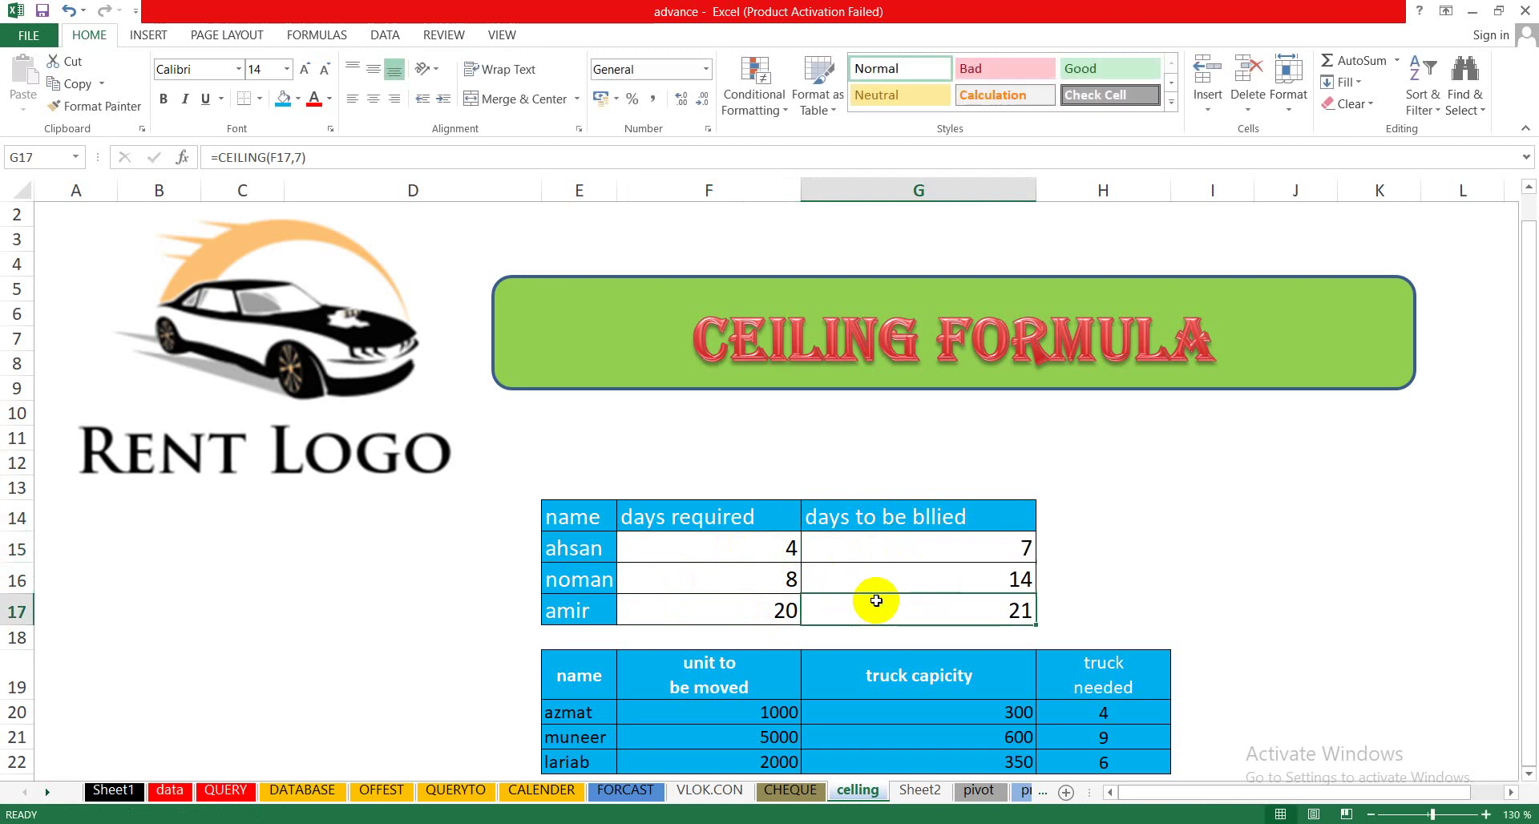
pyautogui.click(879, 545)
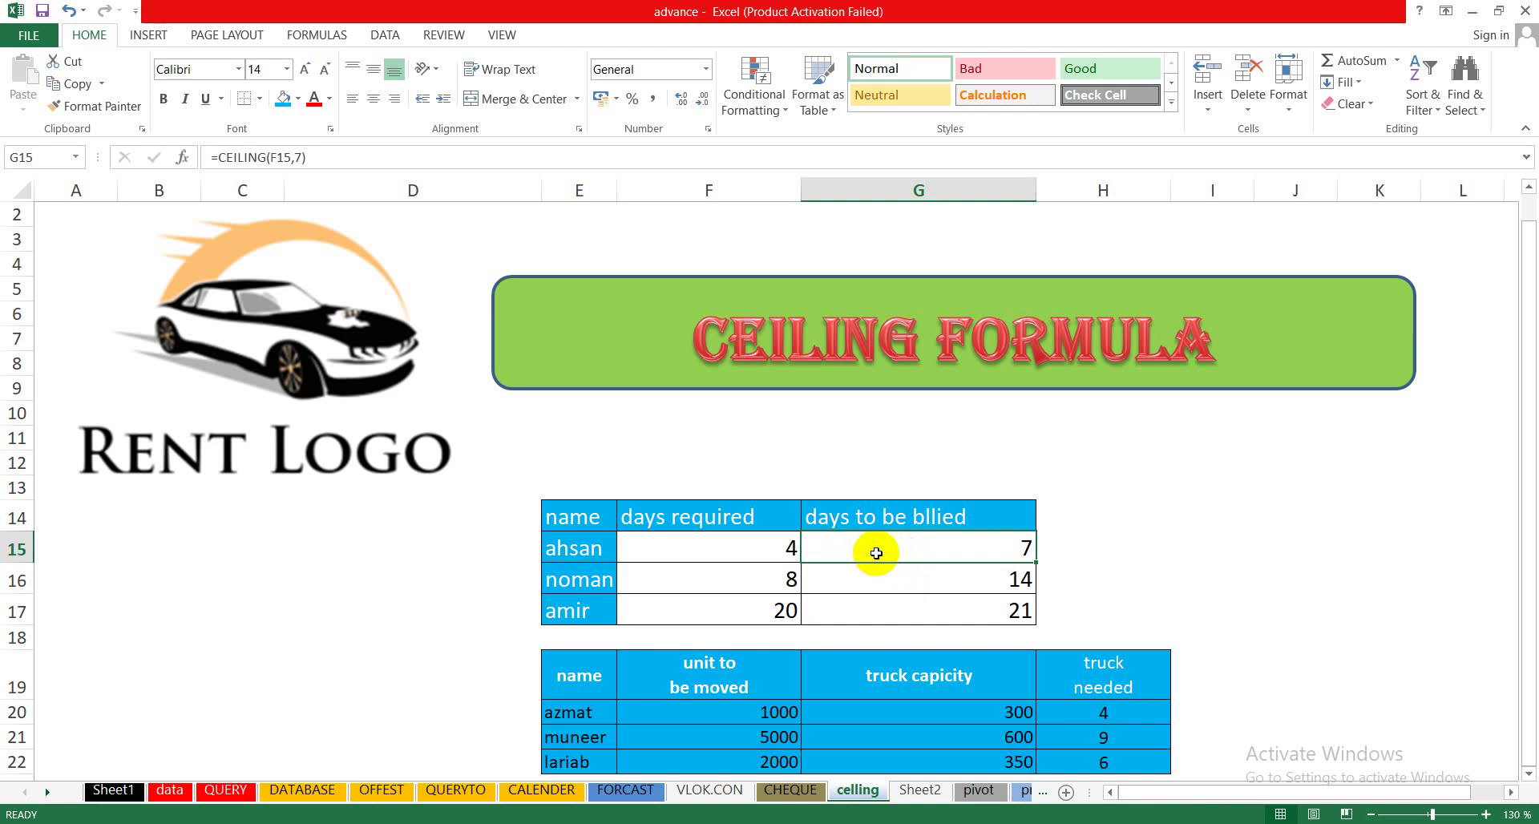
# Step: Replace G15 with a retyped =CEILING(F15,7), returning 7 billed days
pyautogui.press('Delete')
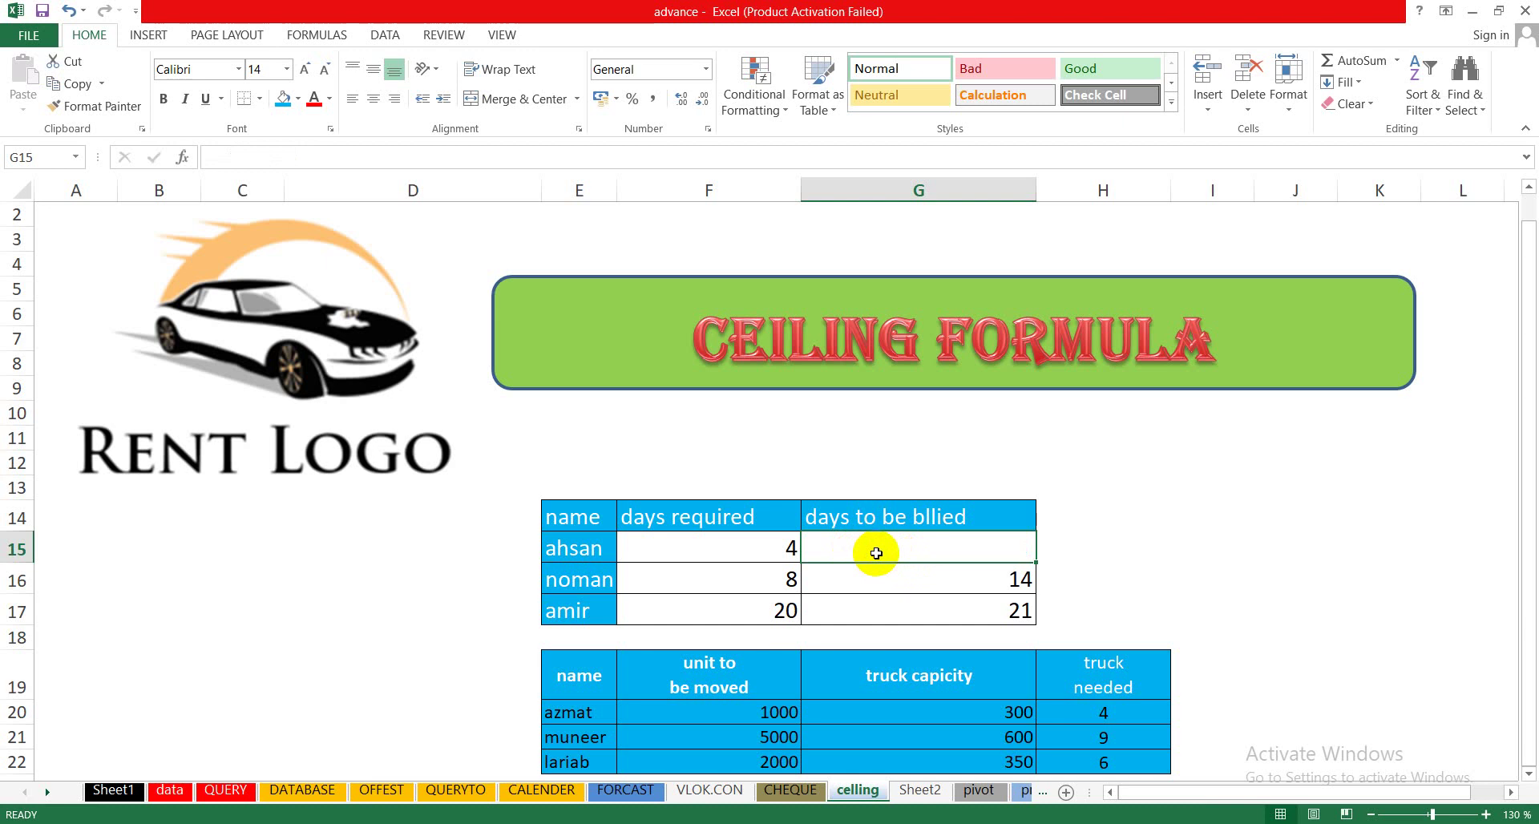
pyautogui.write('-')
pyautogui.press('BackSpace')
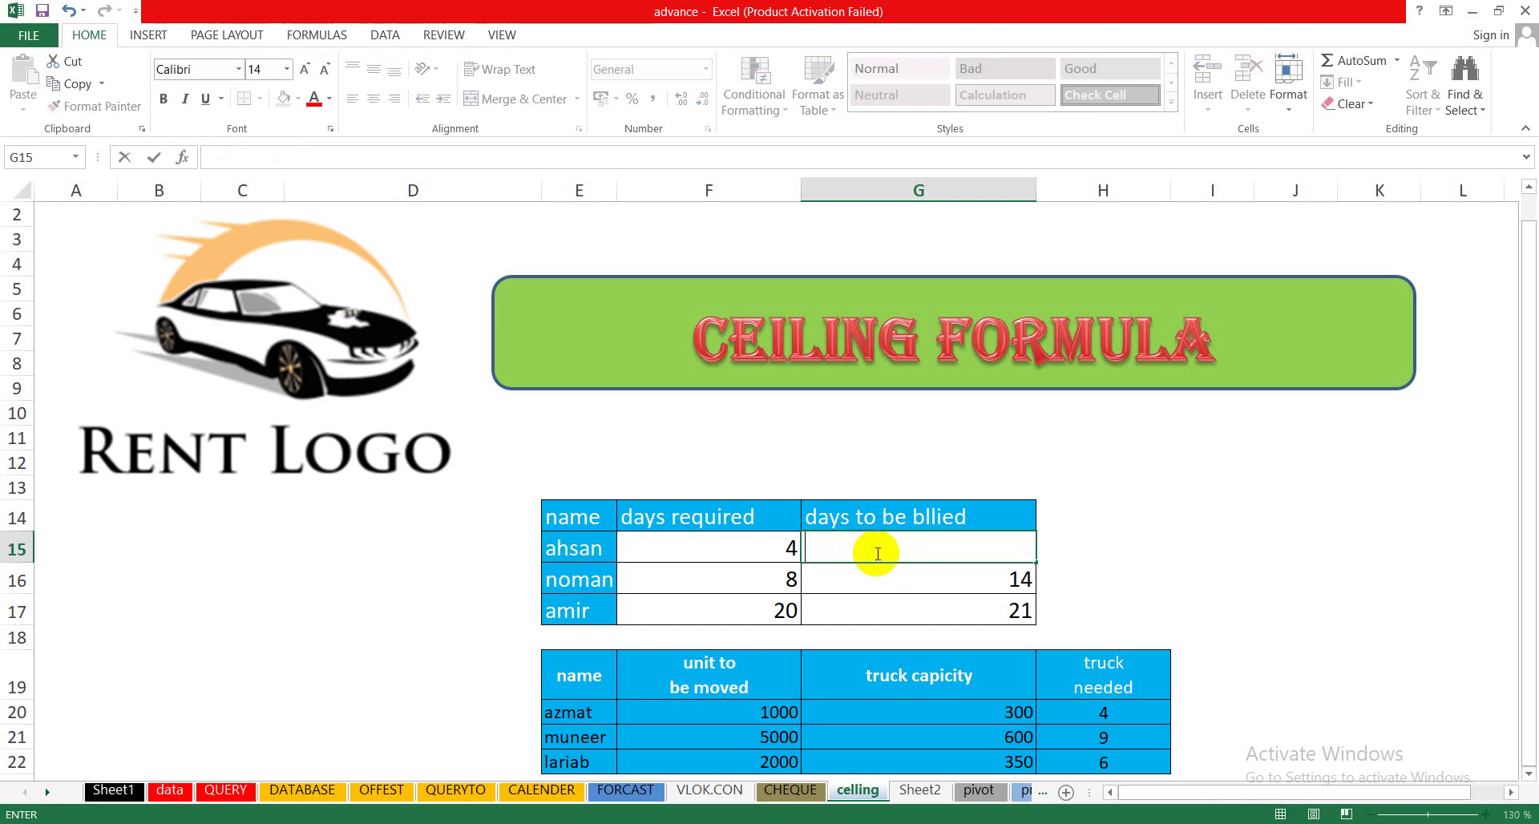
pyautogui.write('=ce')
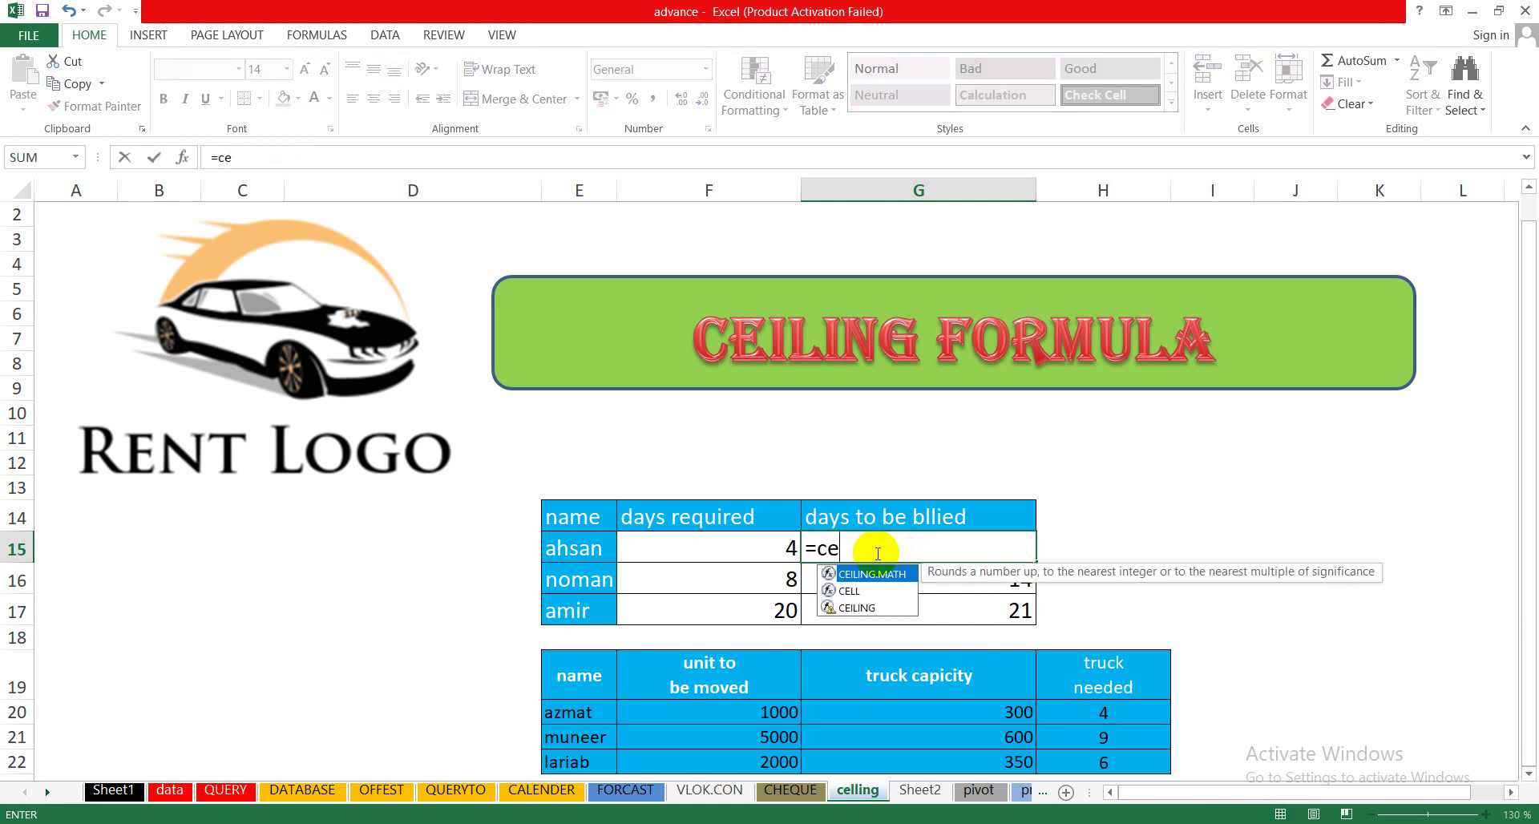
pyautogui.write('i')
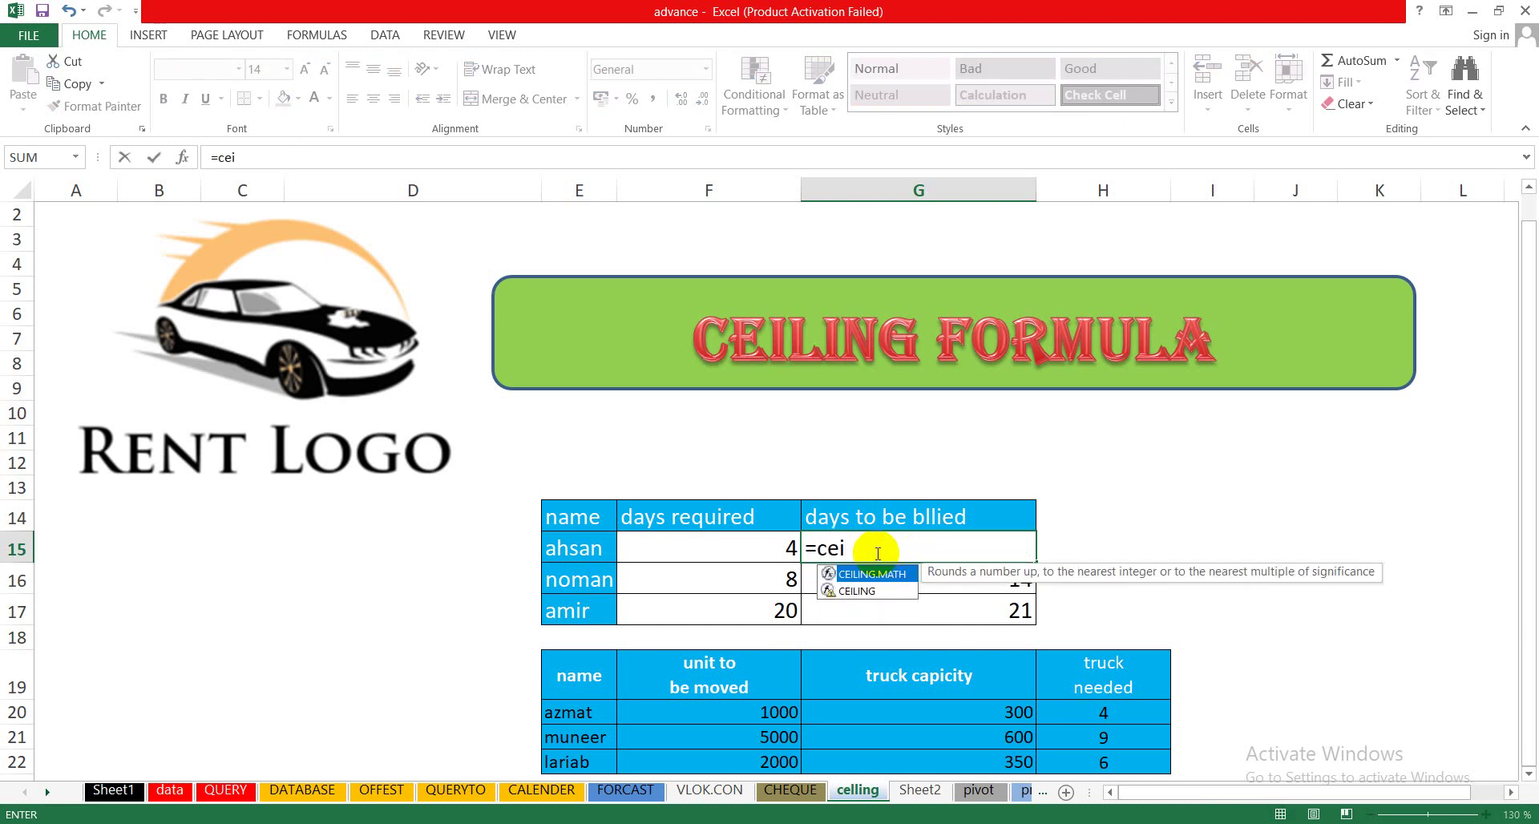
pyautogui.write('ling')
pyautogui.write('(')
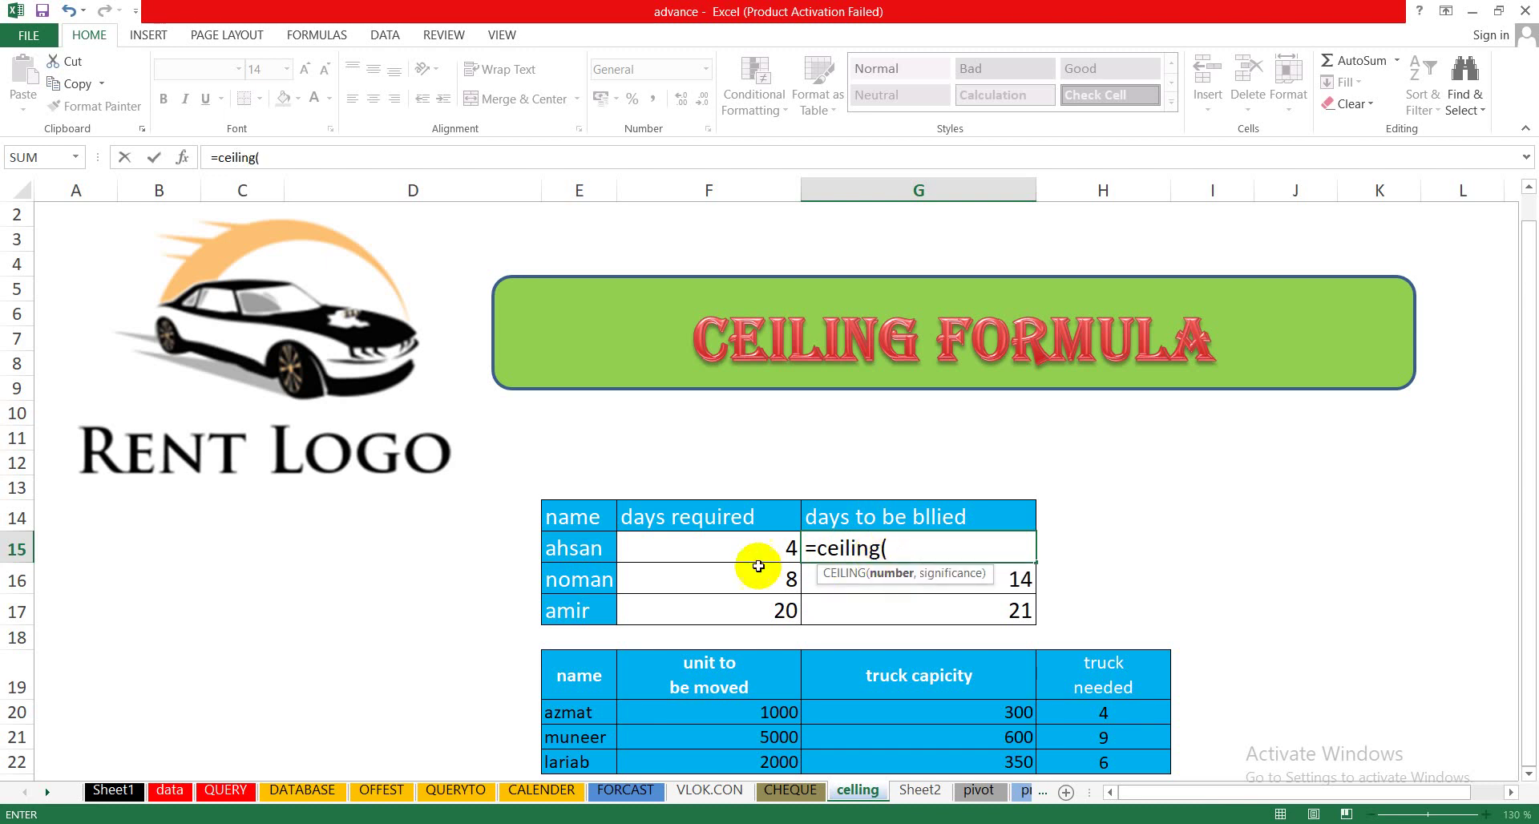
pyautogui.click(744, 546)
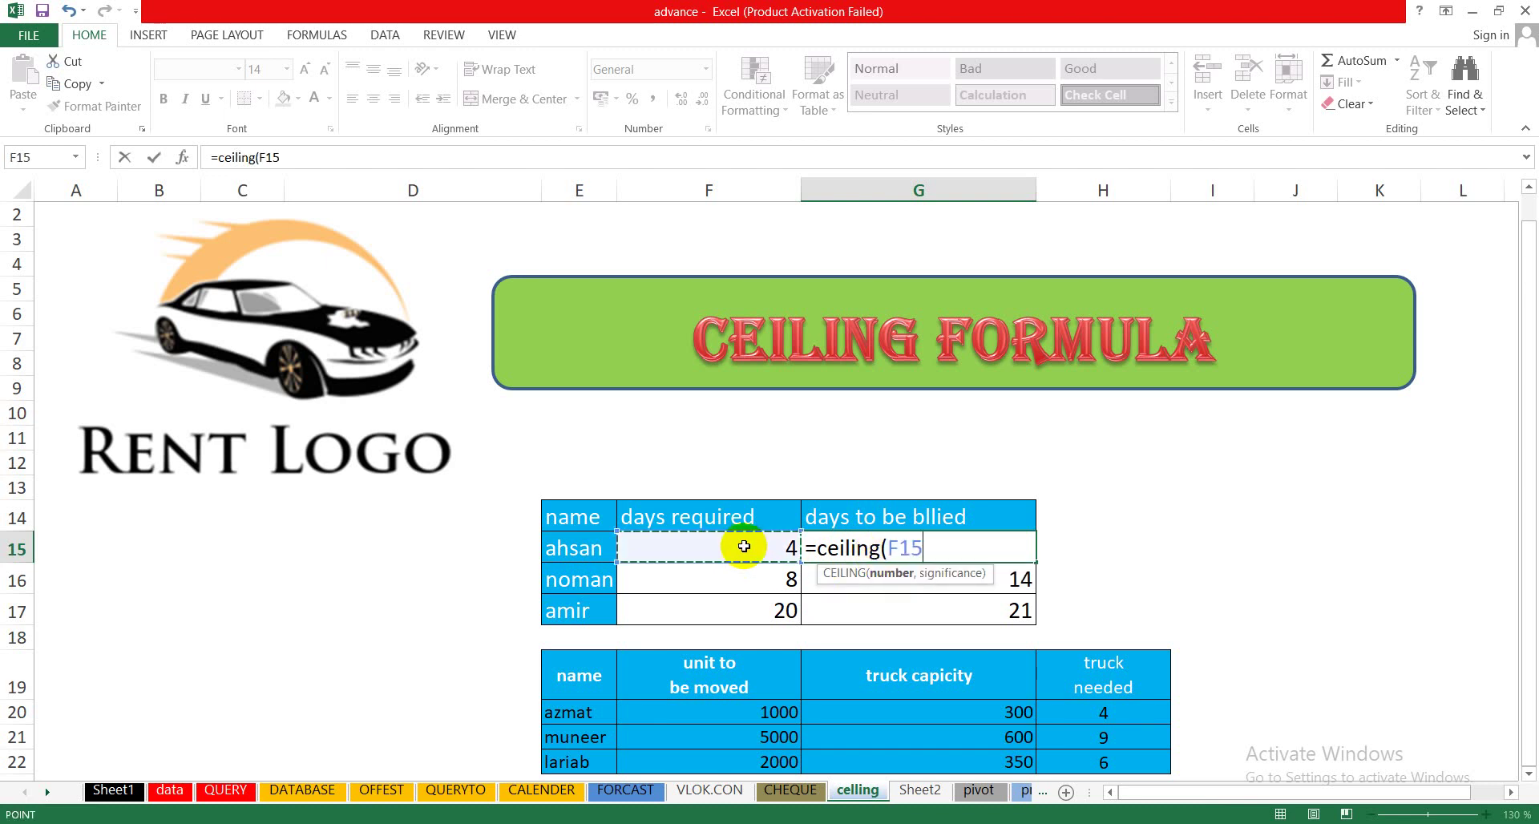
pyautogui.write(',')
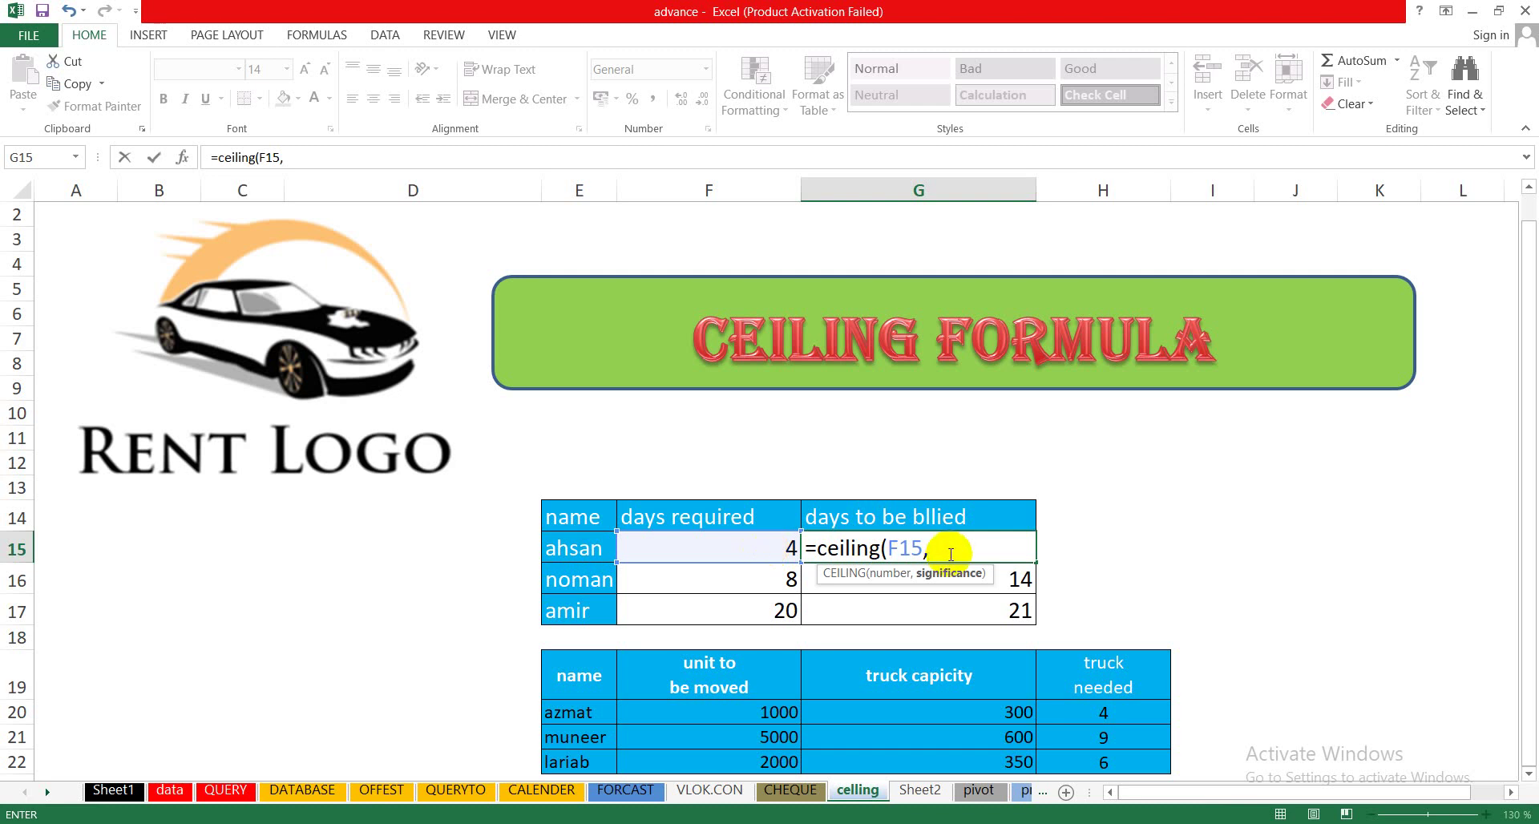
pyautogui.write('7')
pyautogui.write(')')
pyautogui.press('Return')
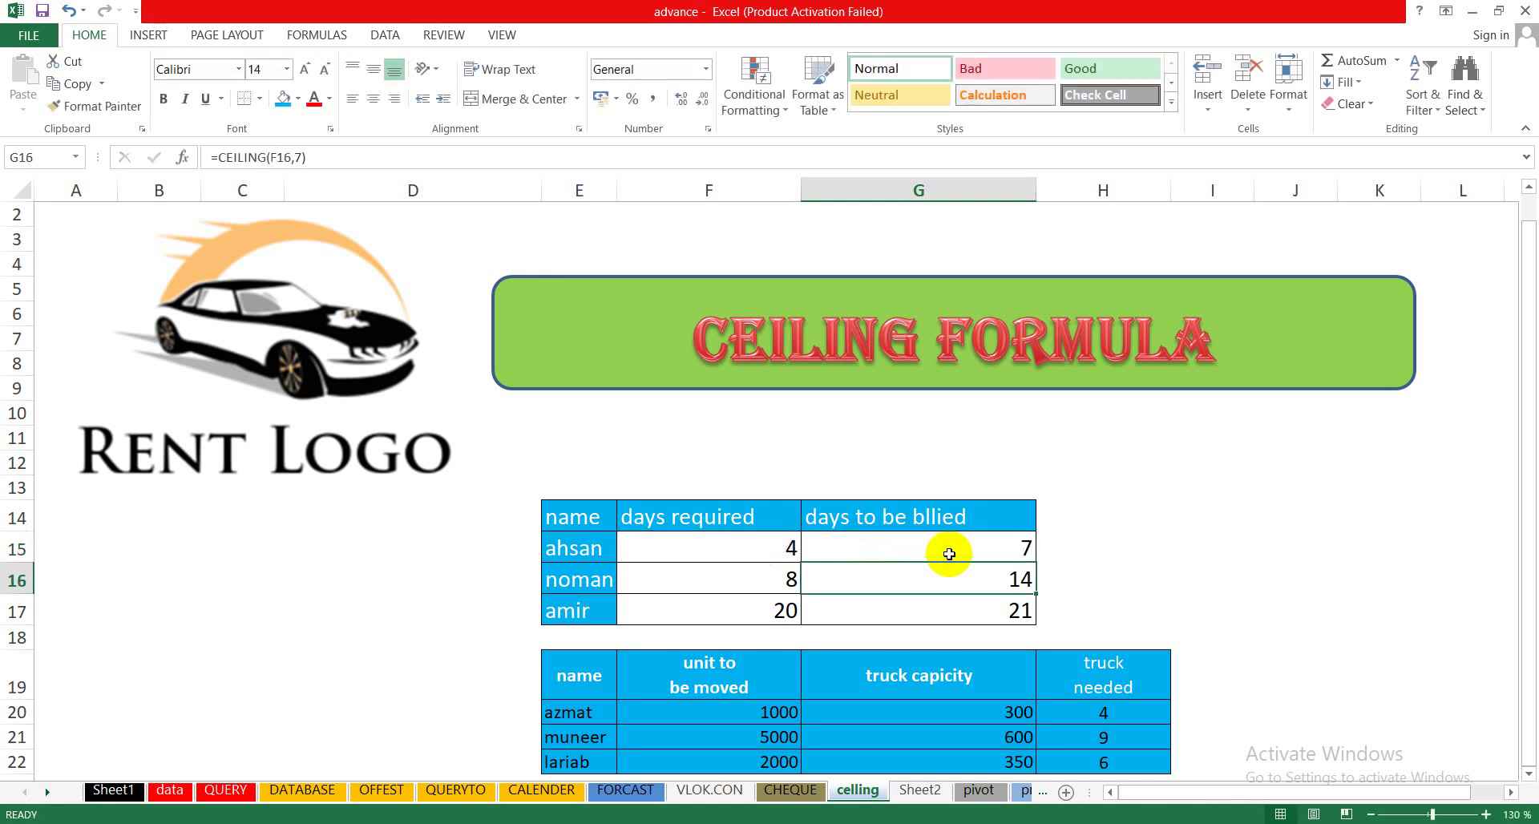
# Step: Clear noman's and amir's billed days in G16:G17
pyautogui.click(949, 554)
pyautogui.moveTo(972, 586); pyautogui.dragTo(971, 603)
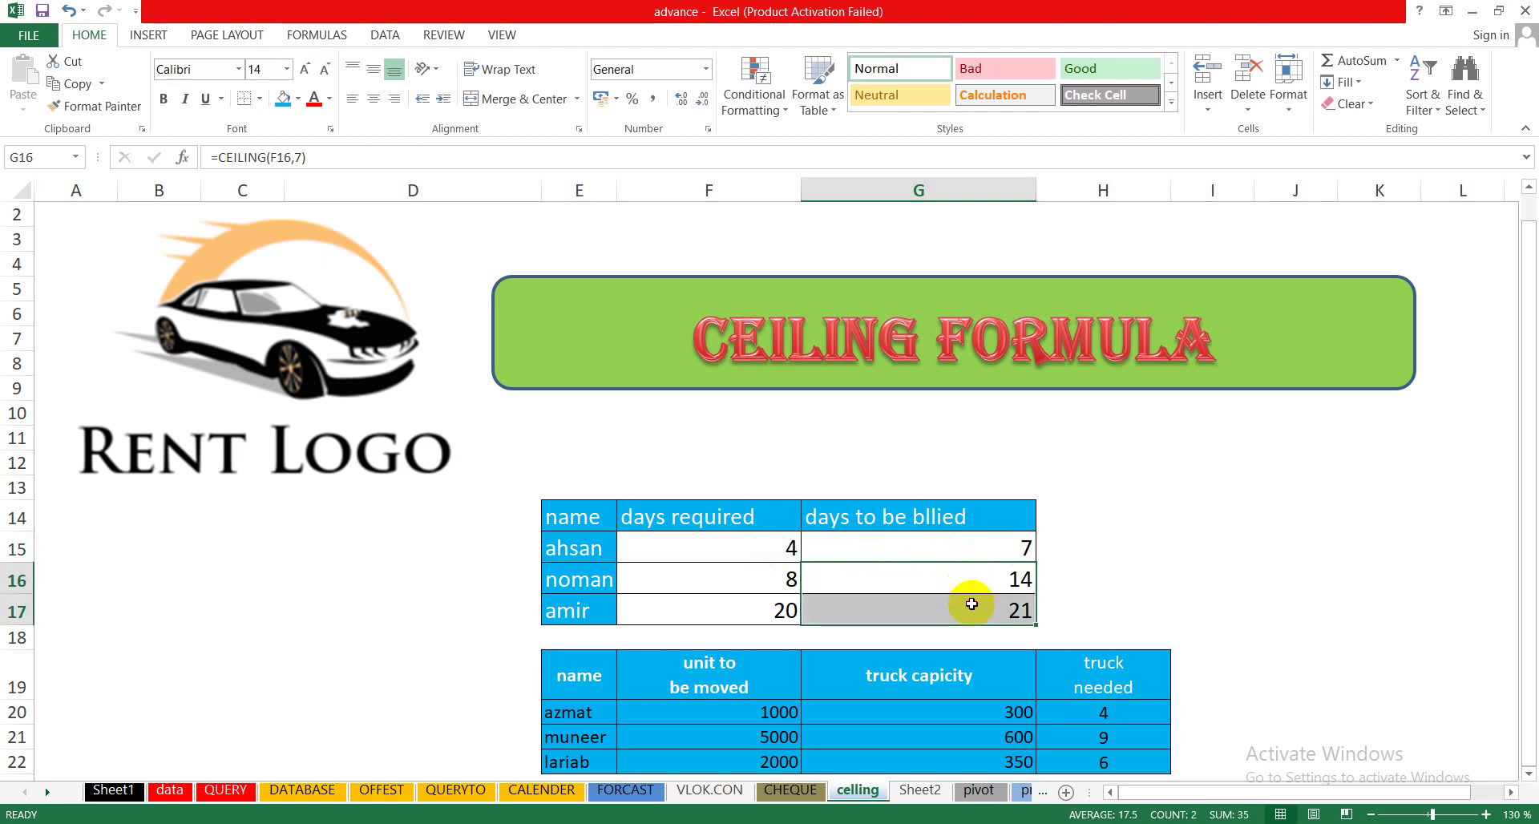
pyautogui.press('Delete')
# Step: Fill G15's CEILING formula down to G17, giving 14 and 21 billed days
pyautogui.click(1020, 548)
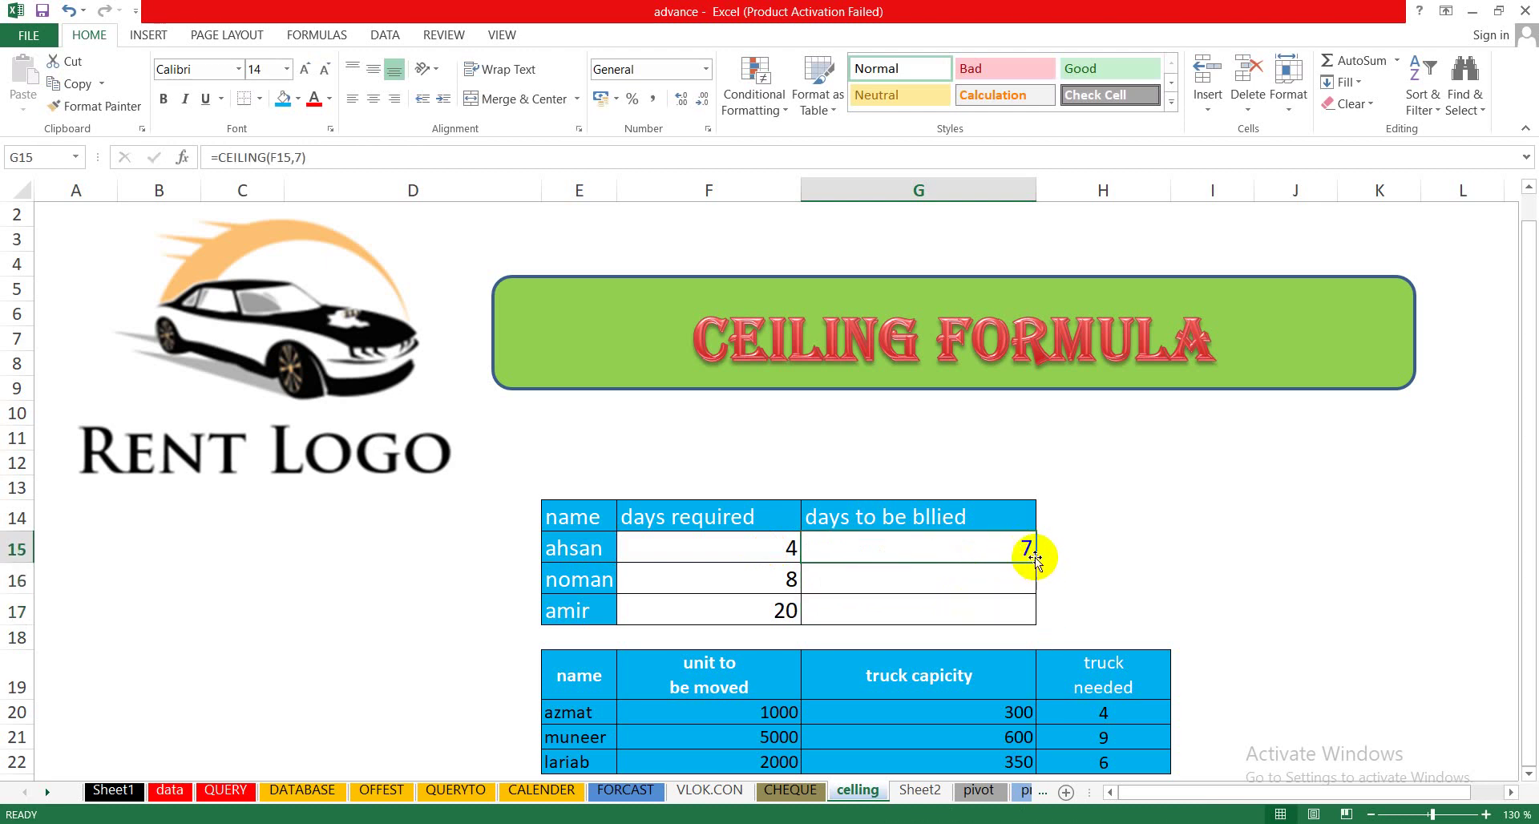
pyautogui.moveTo(1035, 559); pyautogui.dragTo(1035, 622)
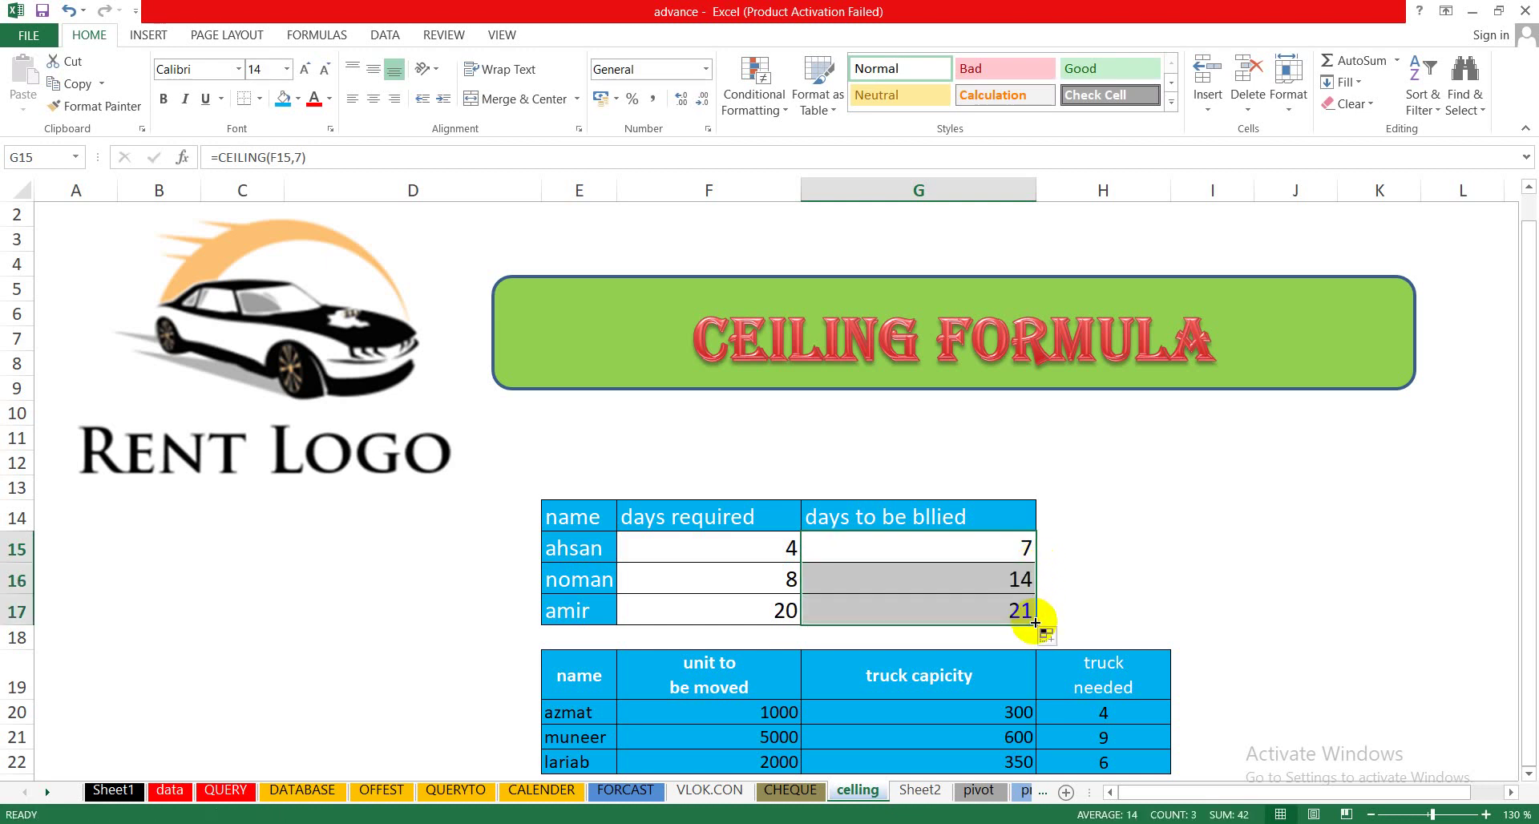
pyautogui.click(780, 583)
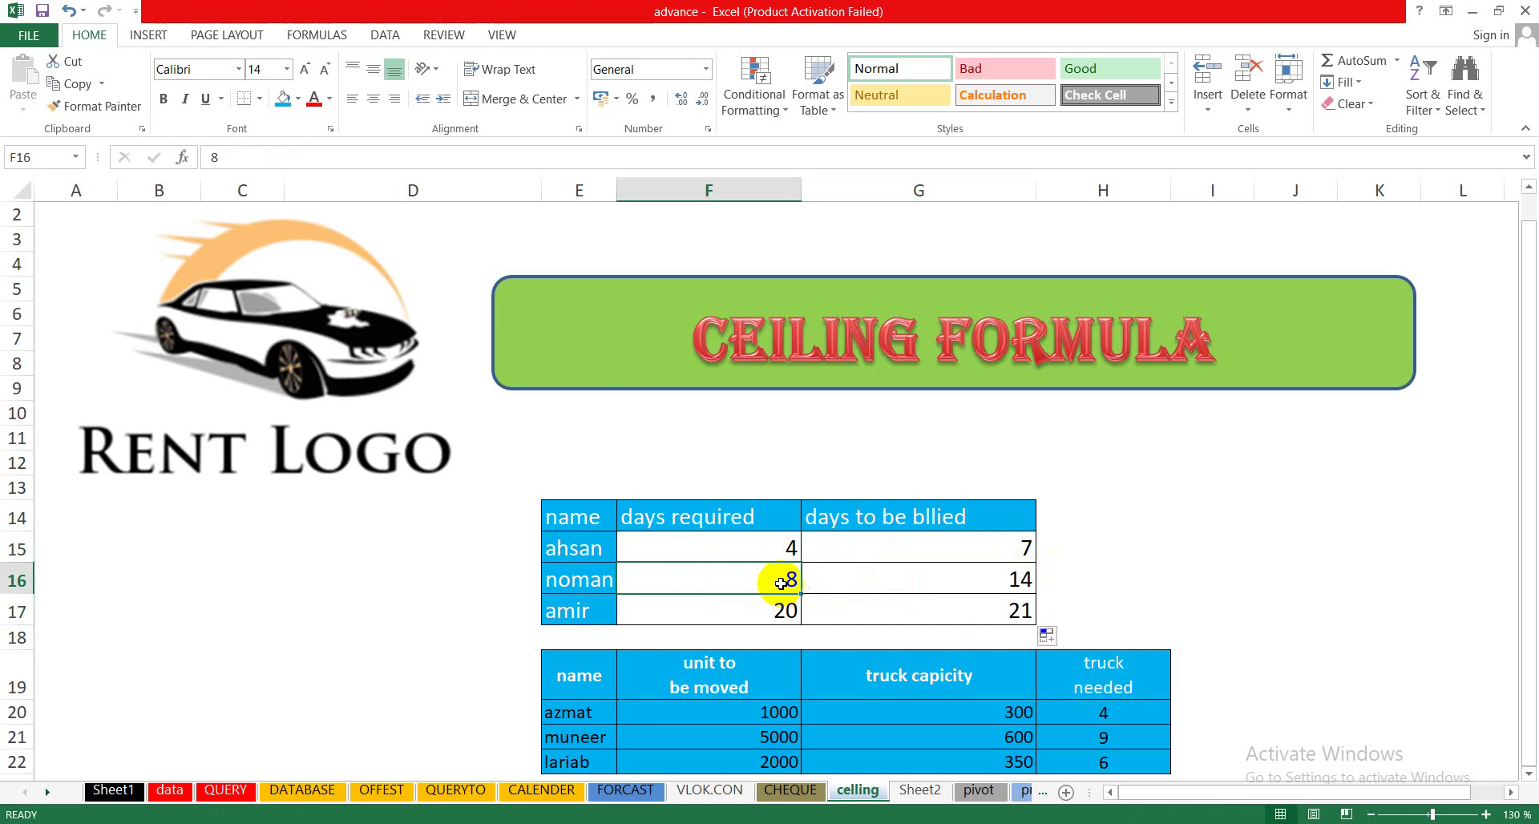
pyautogui.click(864, 582)
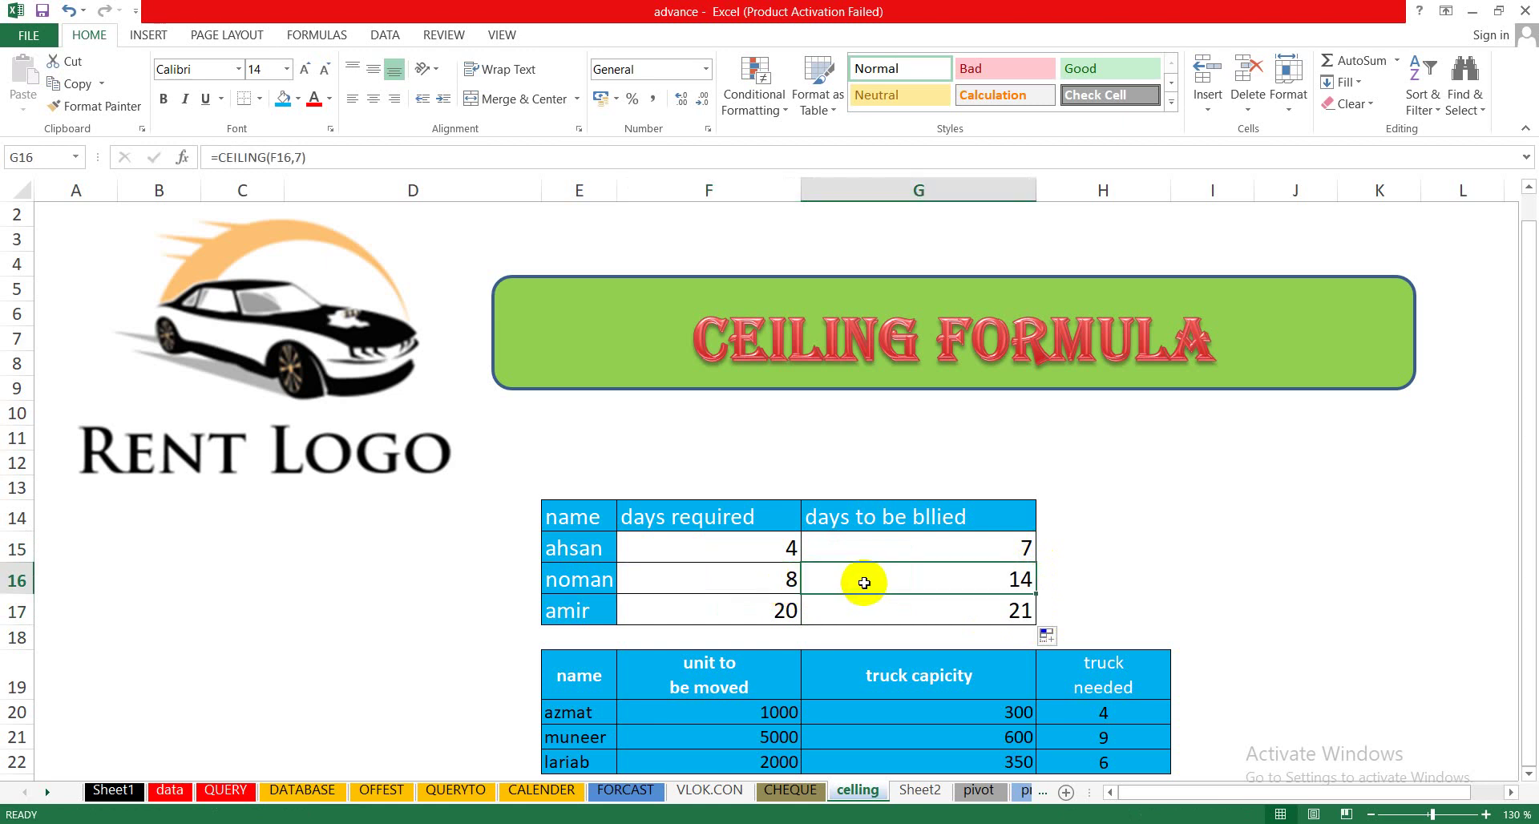
pyautogui.click(761, 614)
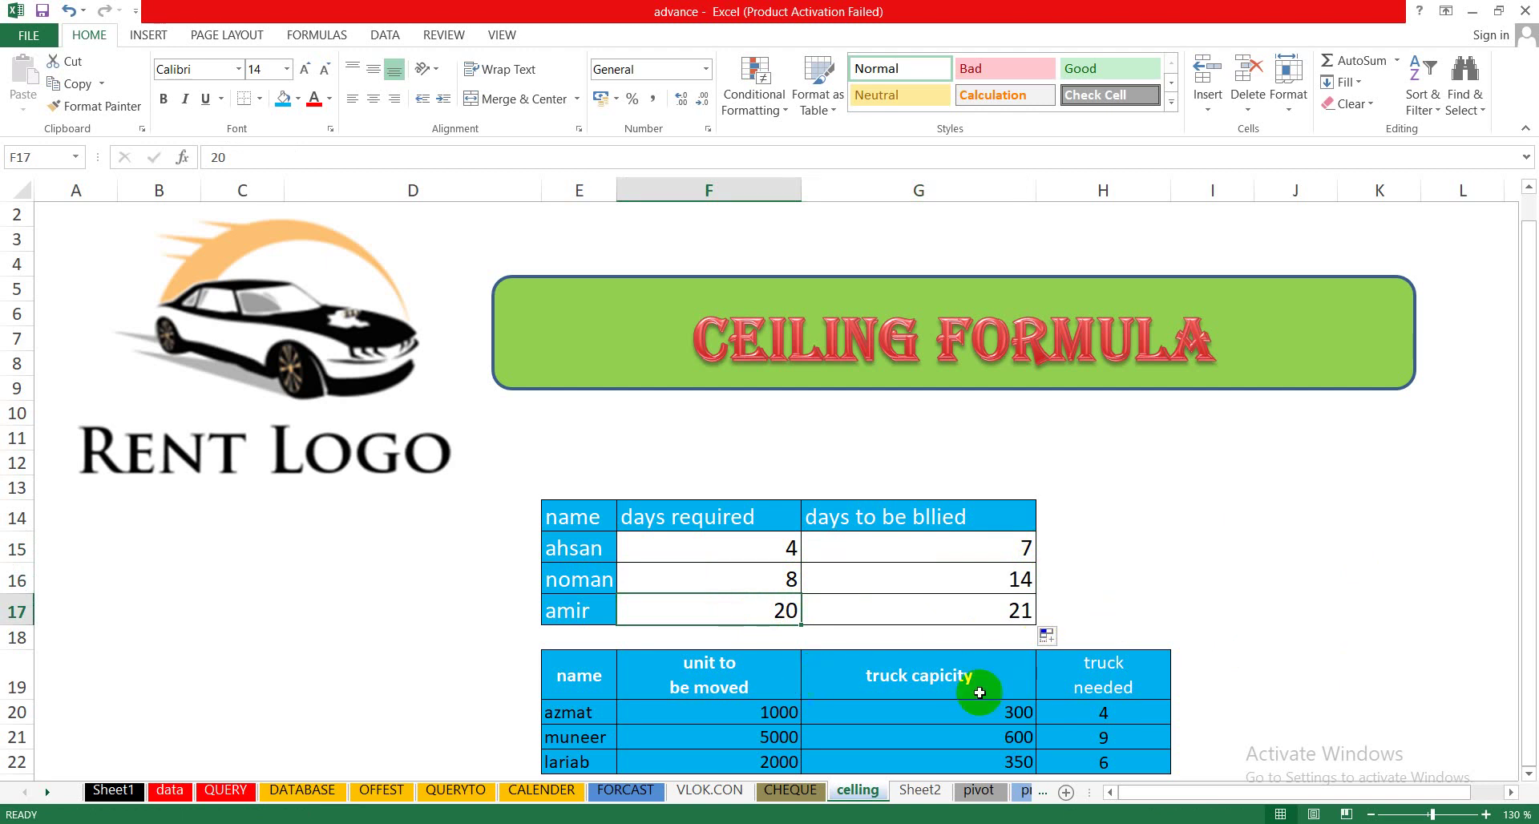
pyautogui.moveTo(1525, 437); pyautogui.dragTo(1527, 547)
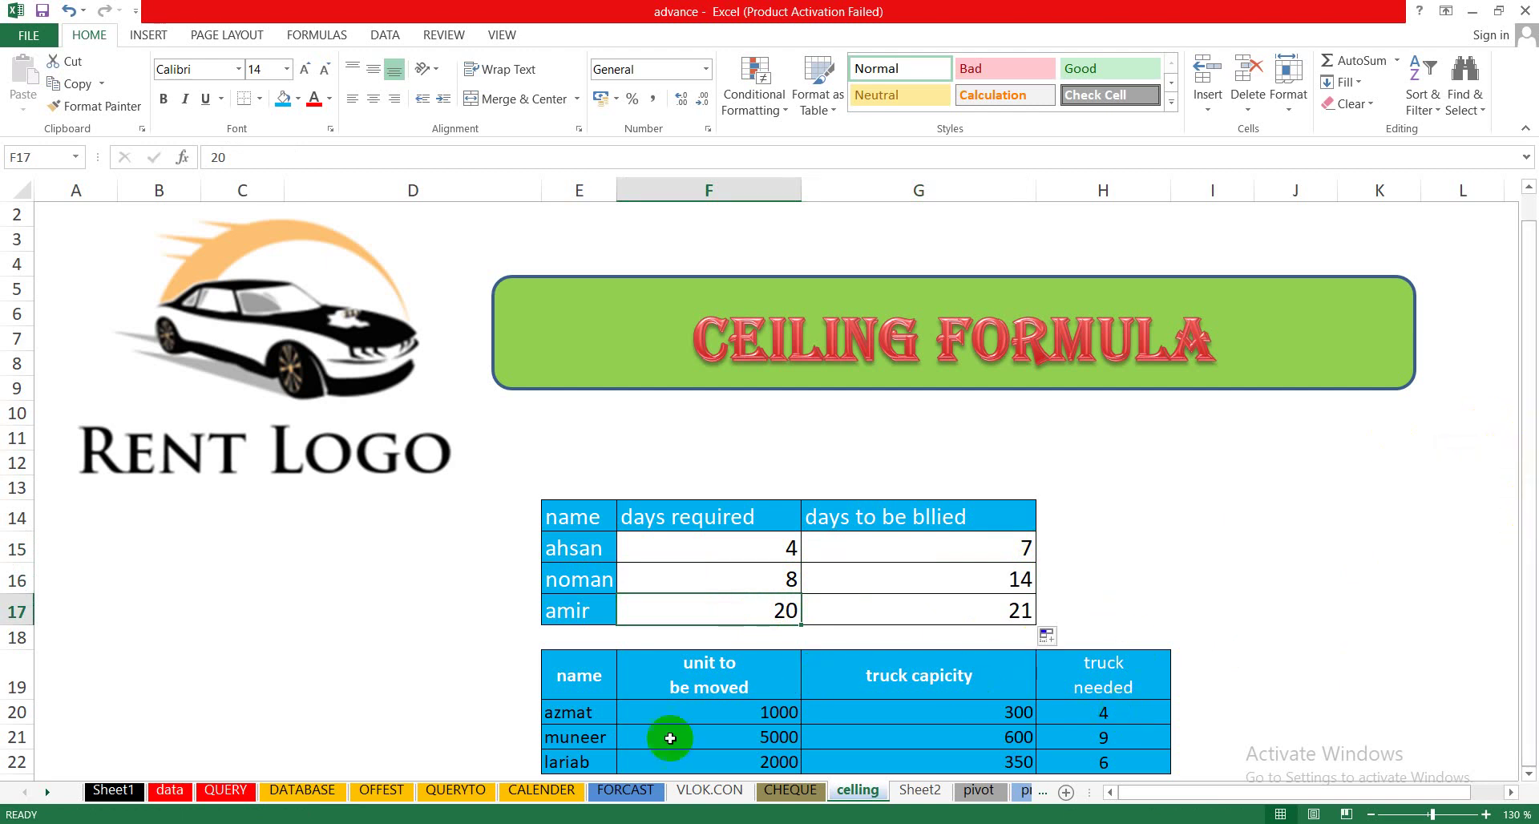
pyautogui.click(565, 711)
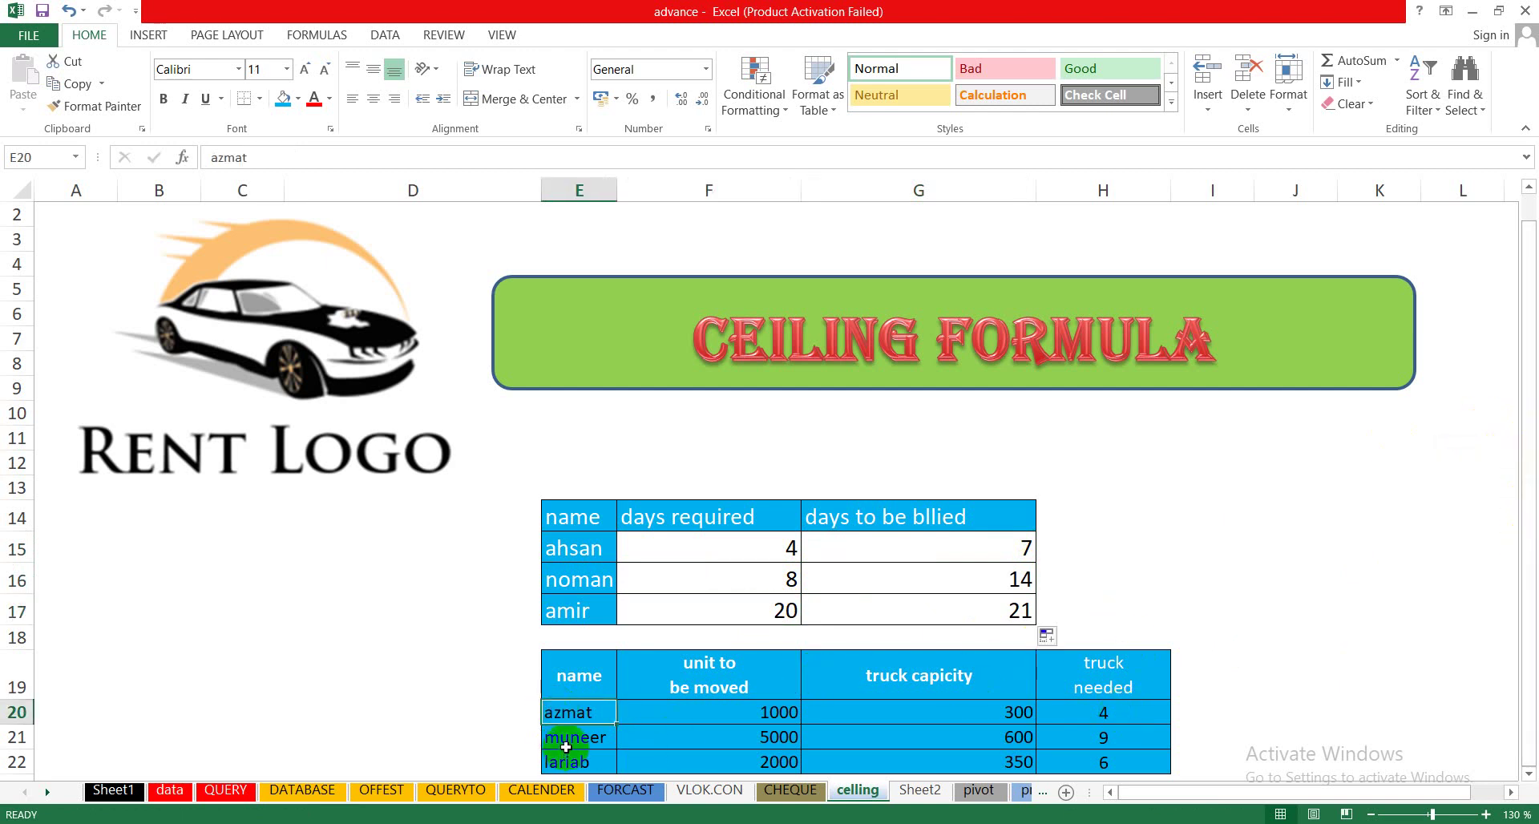
pyautogui.click(563, 742)
pyautogui.click(567, 762)
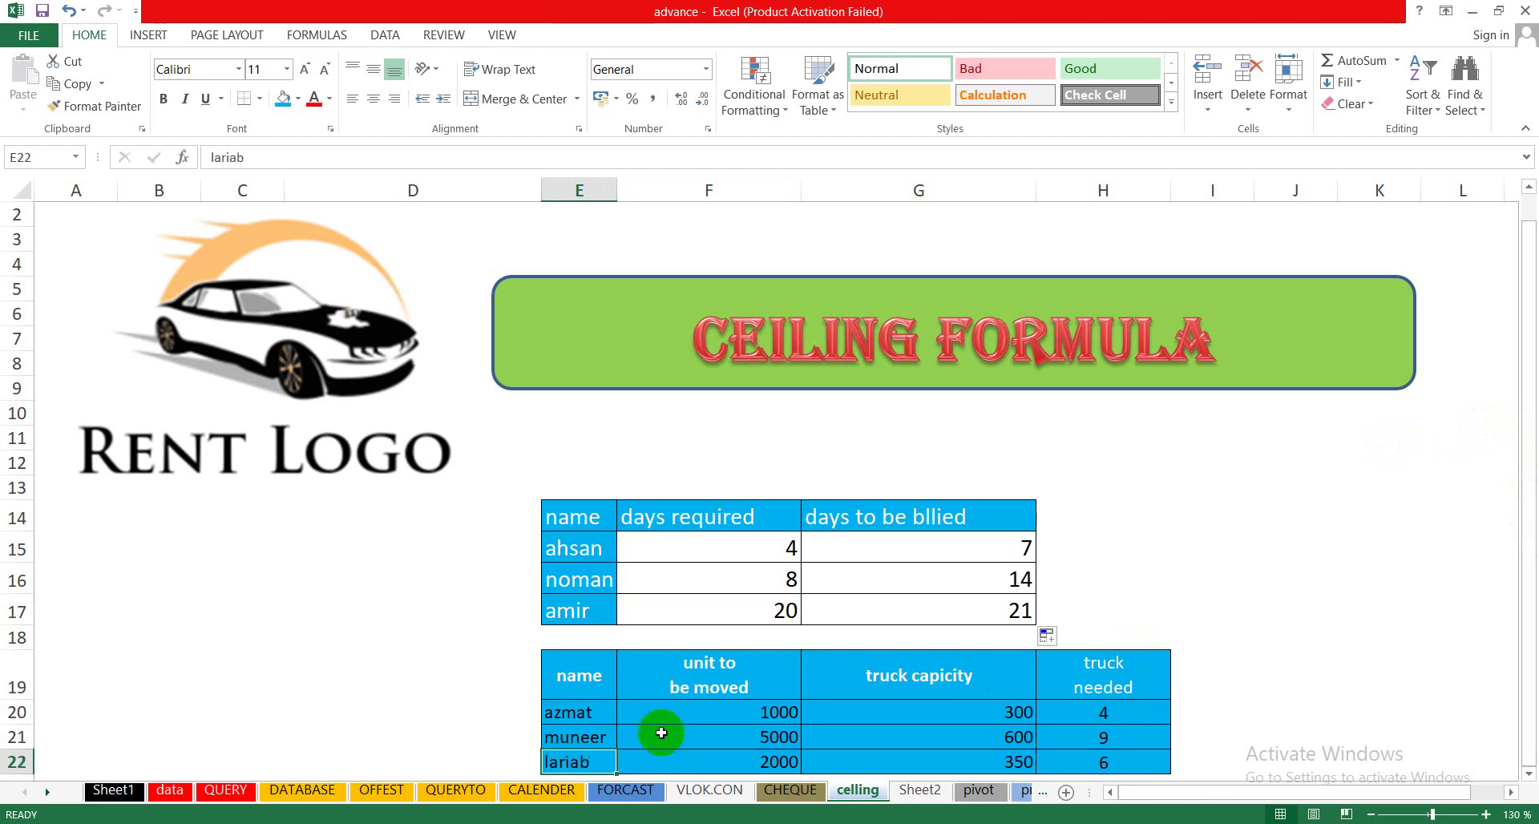
pyautogui.click(697, 715)
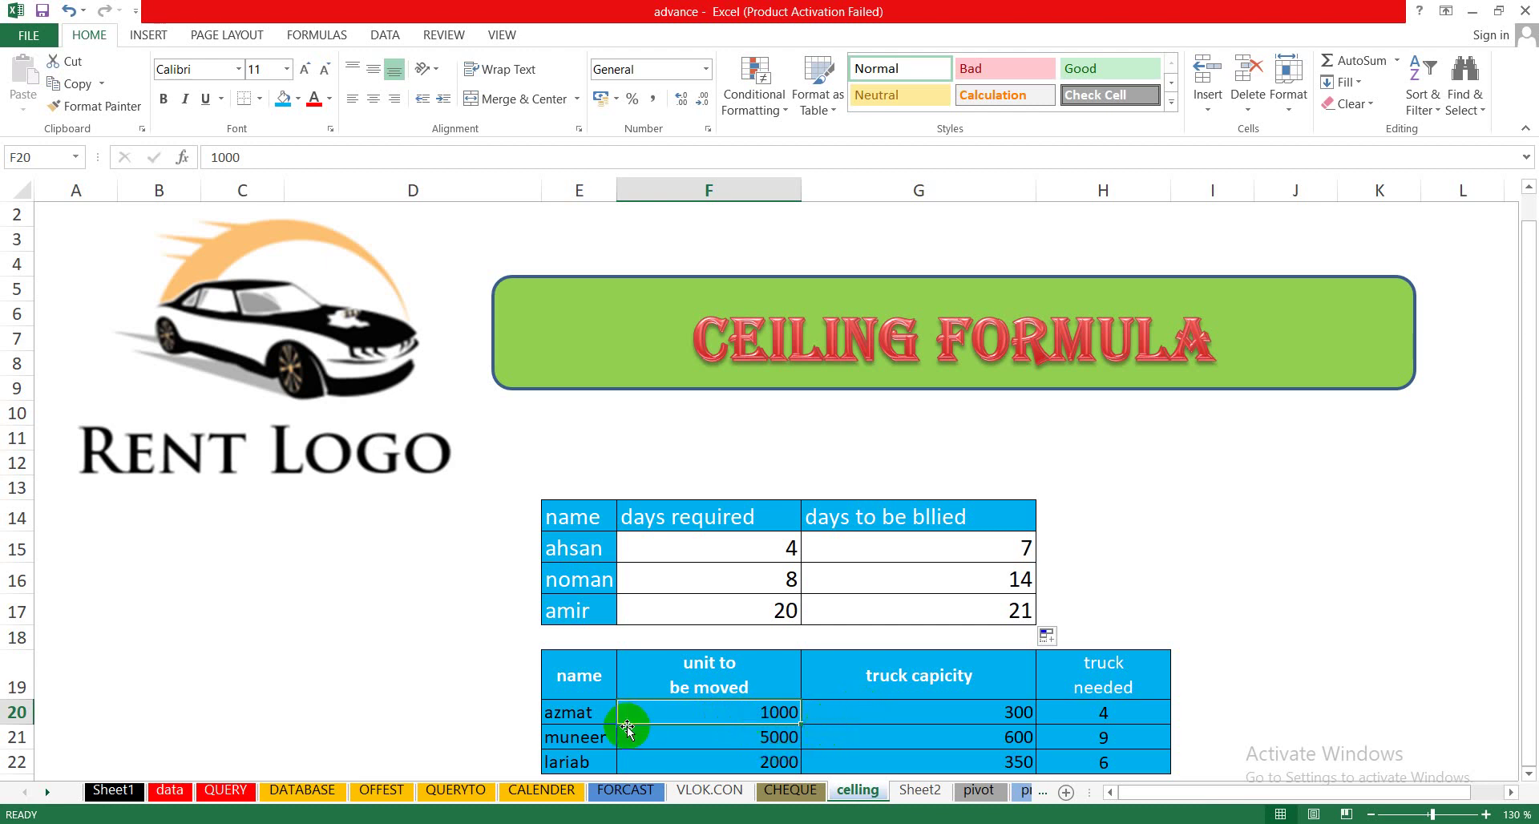
pyautogui.click(591, 685)
pyautogui.click(590, 716)
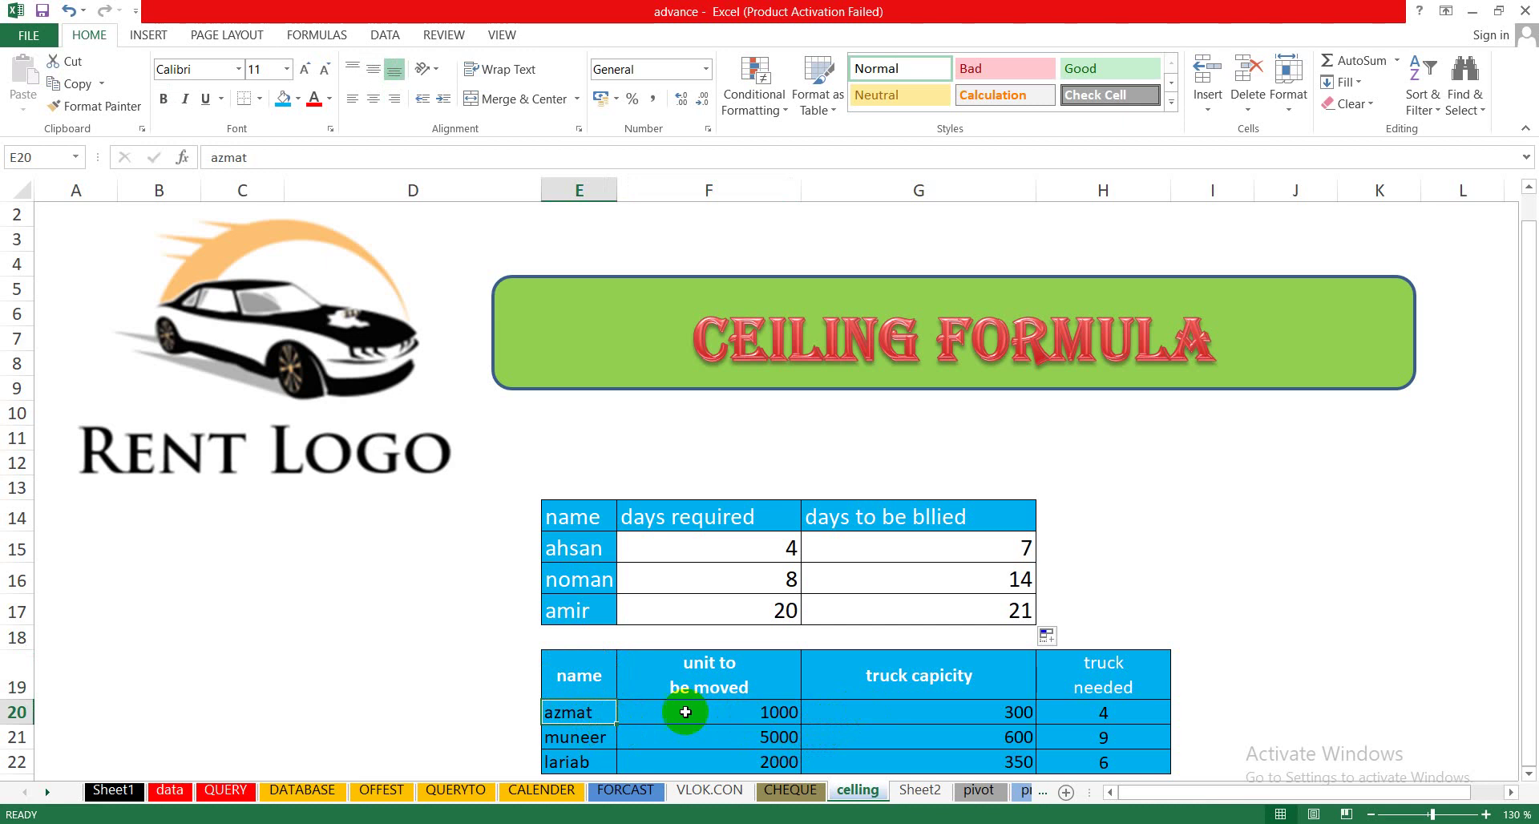
pyautogui.click(731, 679)
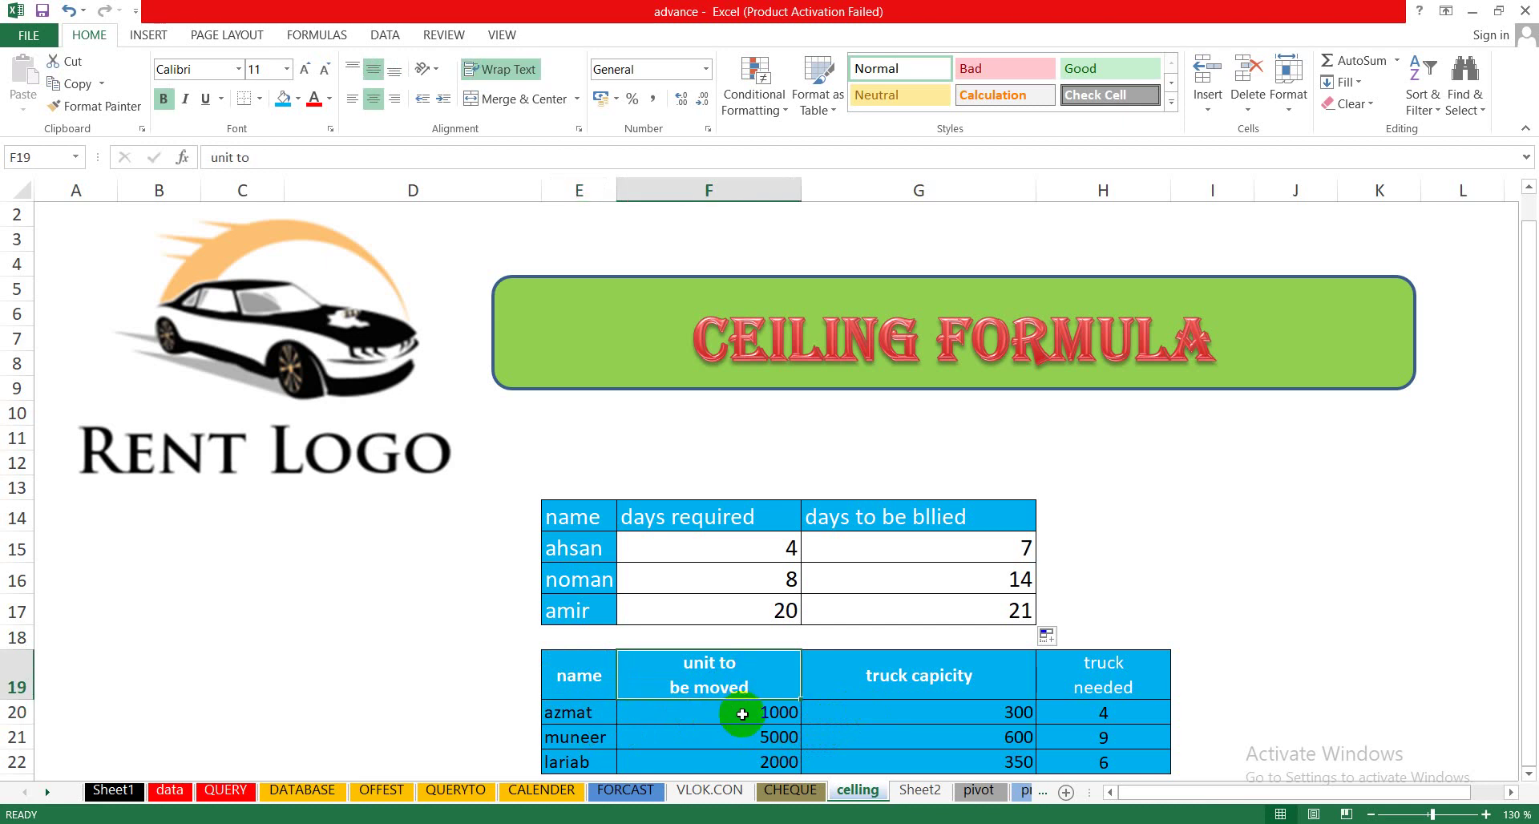
pyautogui.click(742, 713)
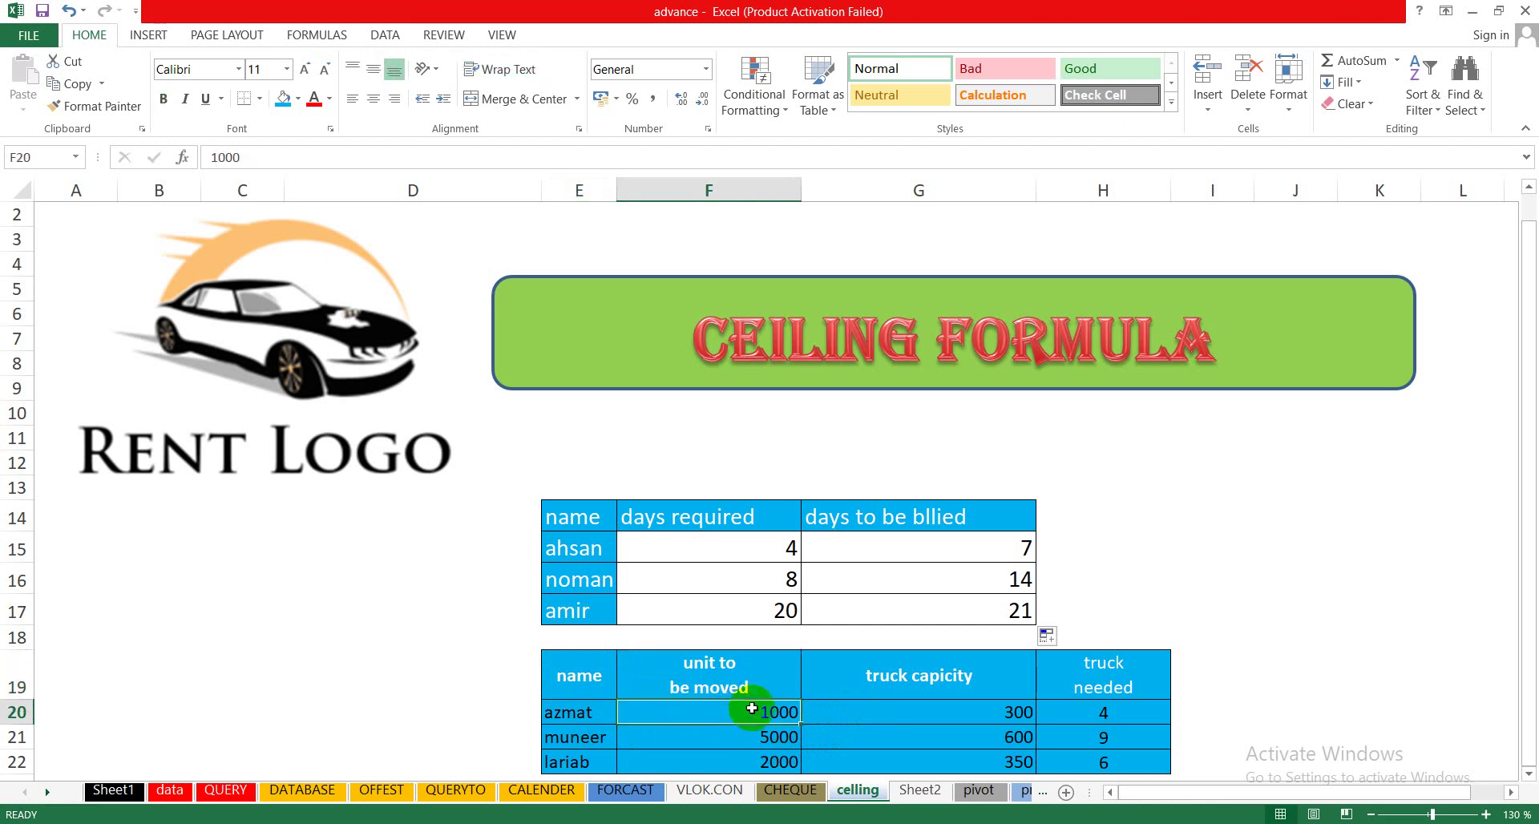
pyautogui.click(864, 714)
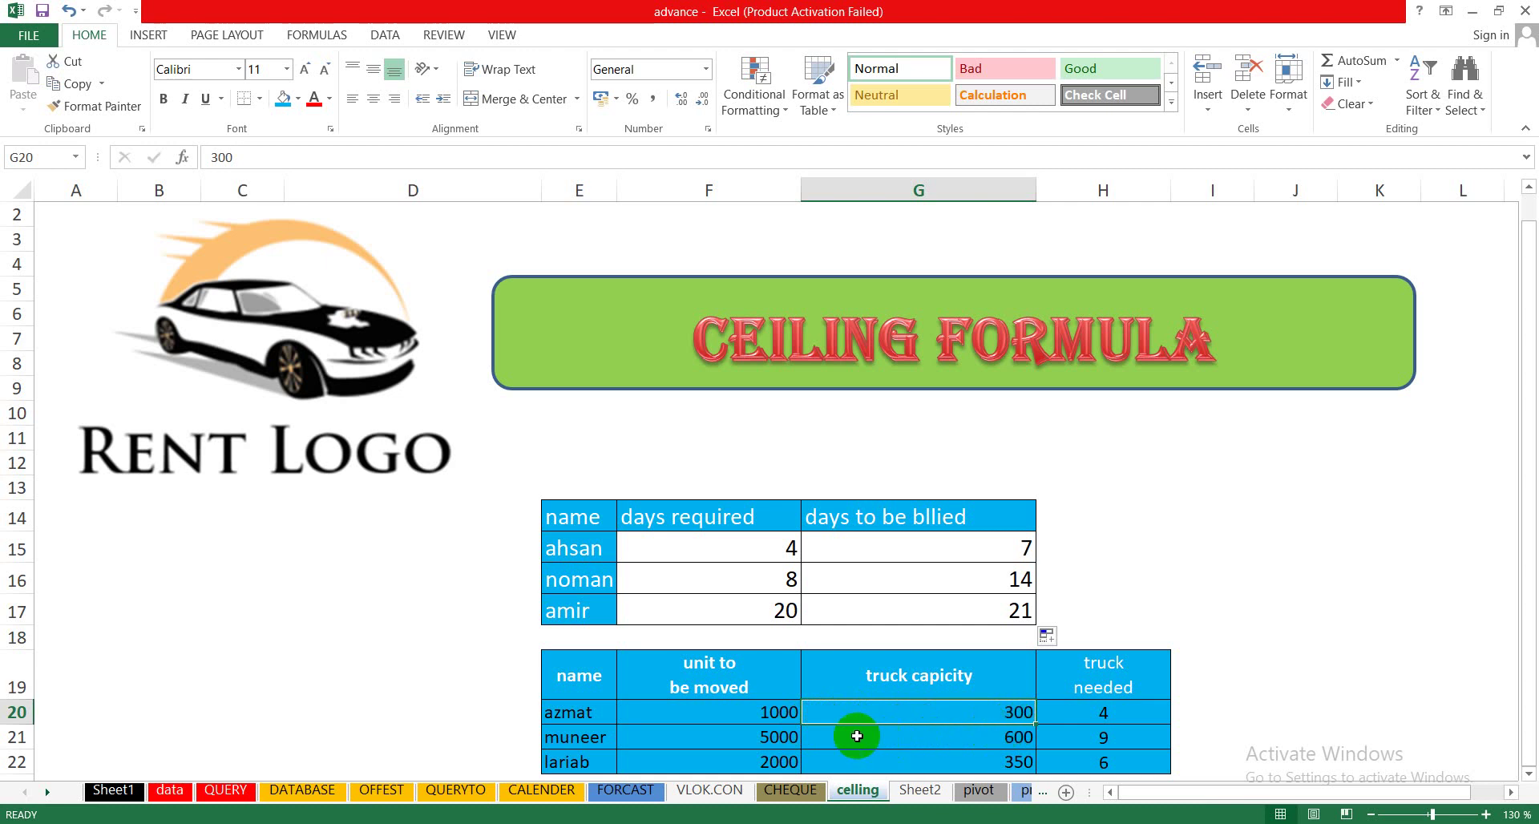
pyautogui.click(769, 712)
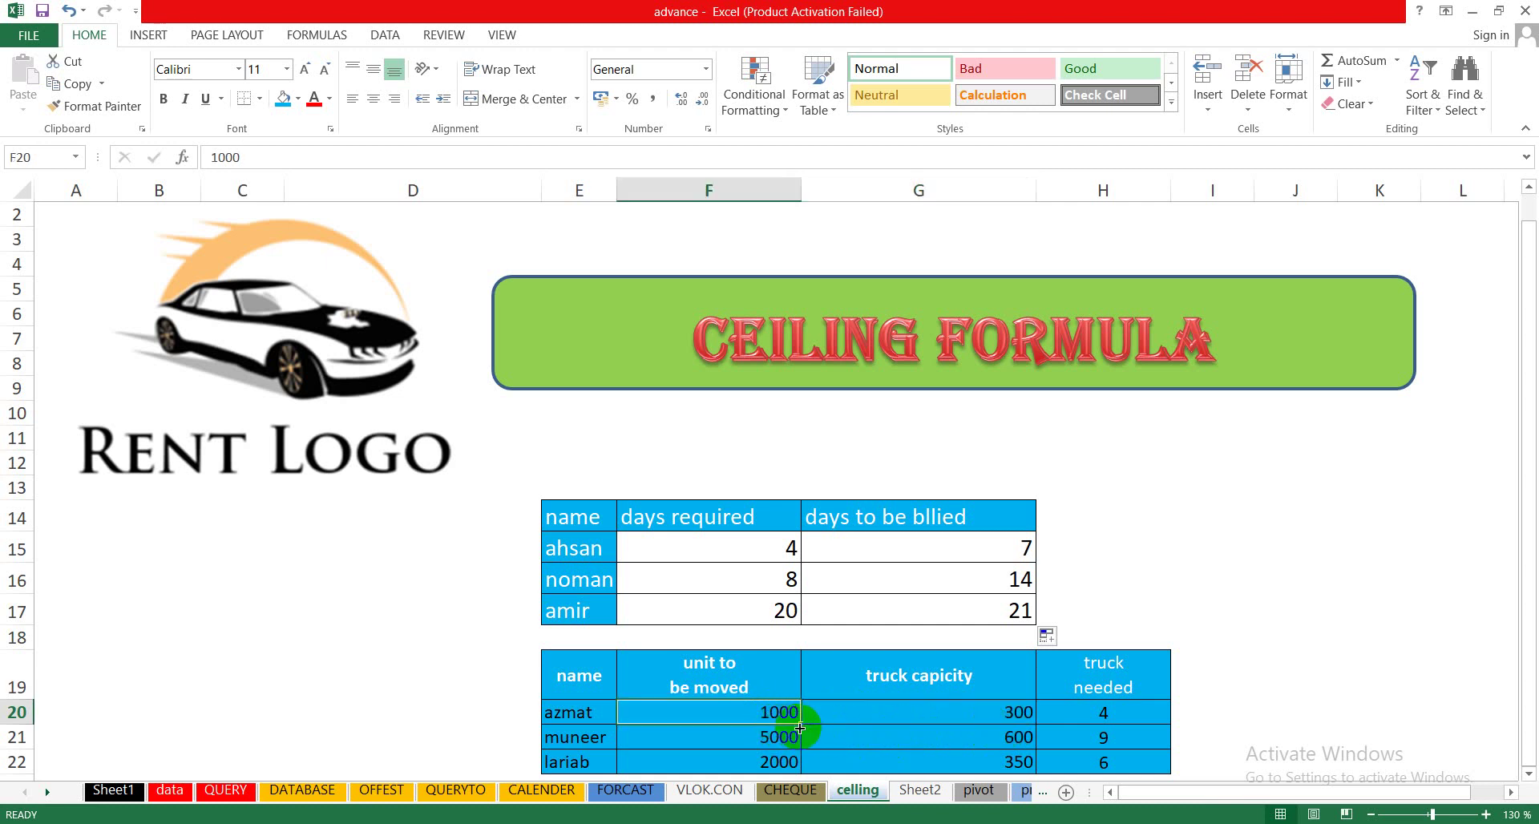
pyautogui.click(857, 713)
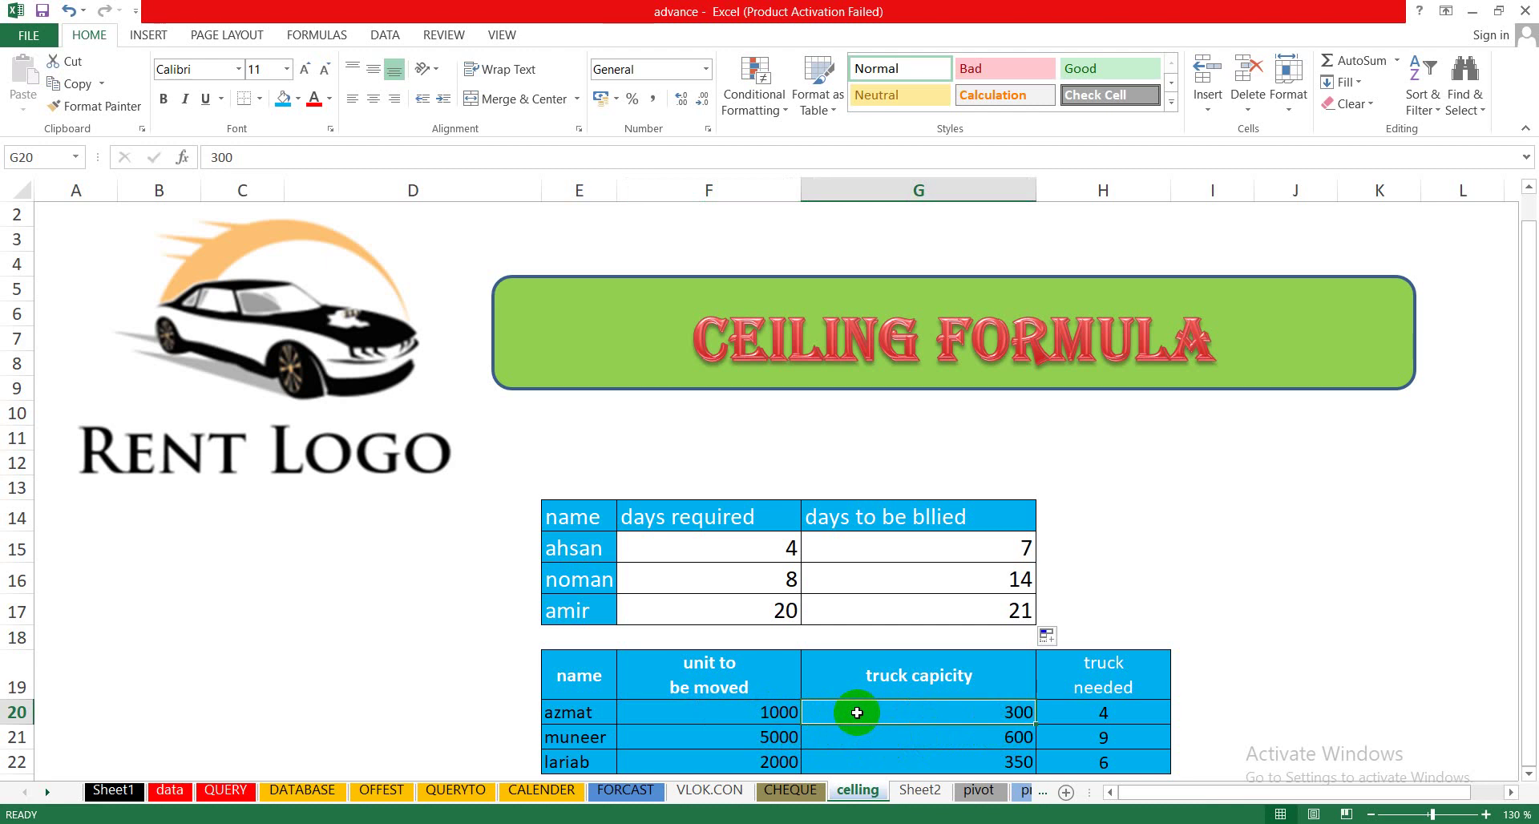
pyautogui.click(1089, 712)
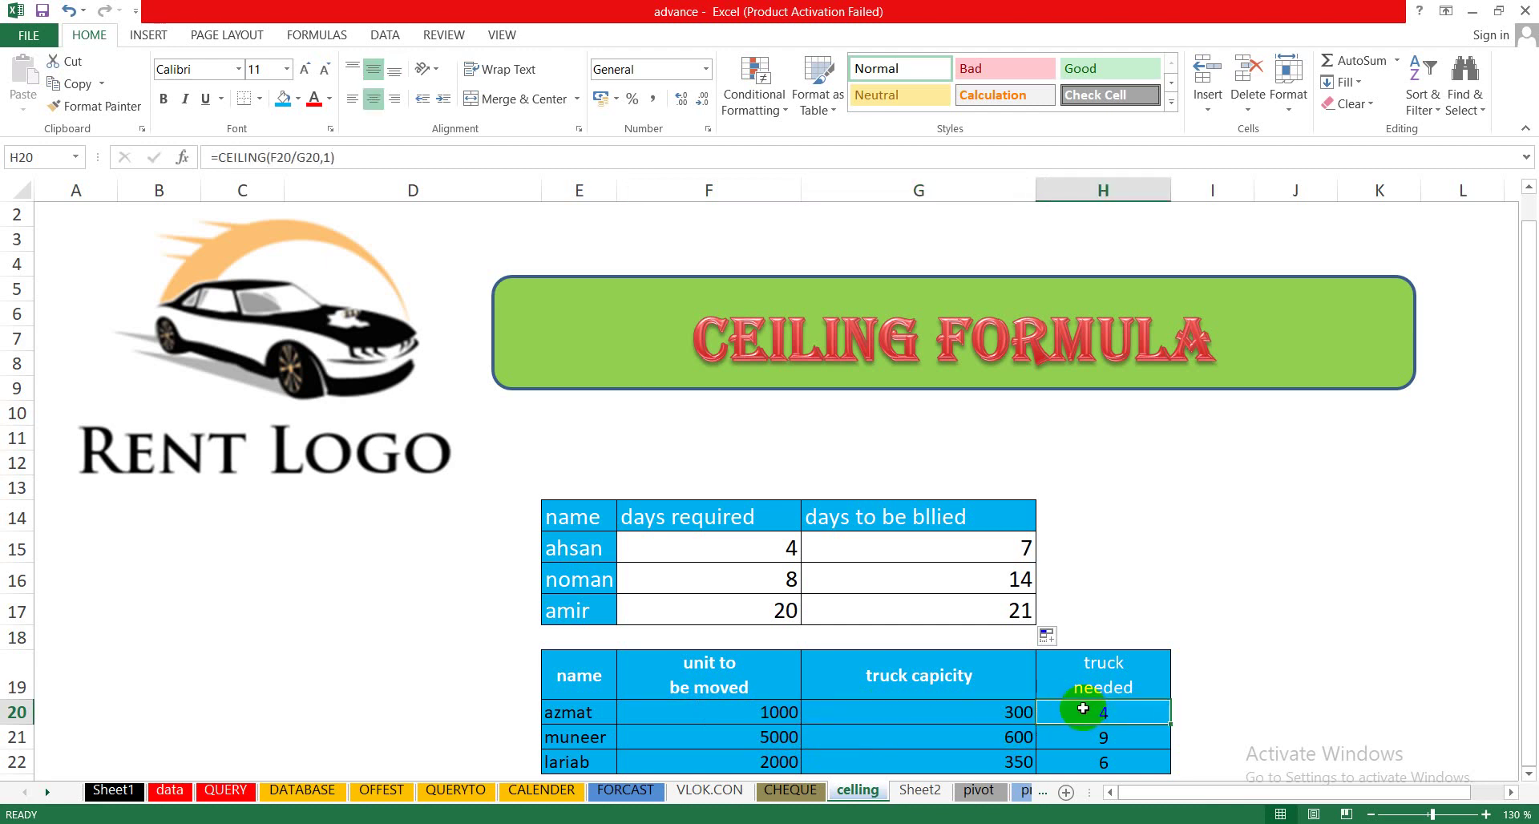
pyautogui.click(939, 713)
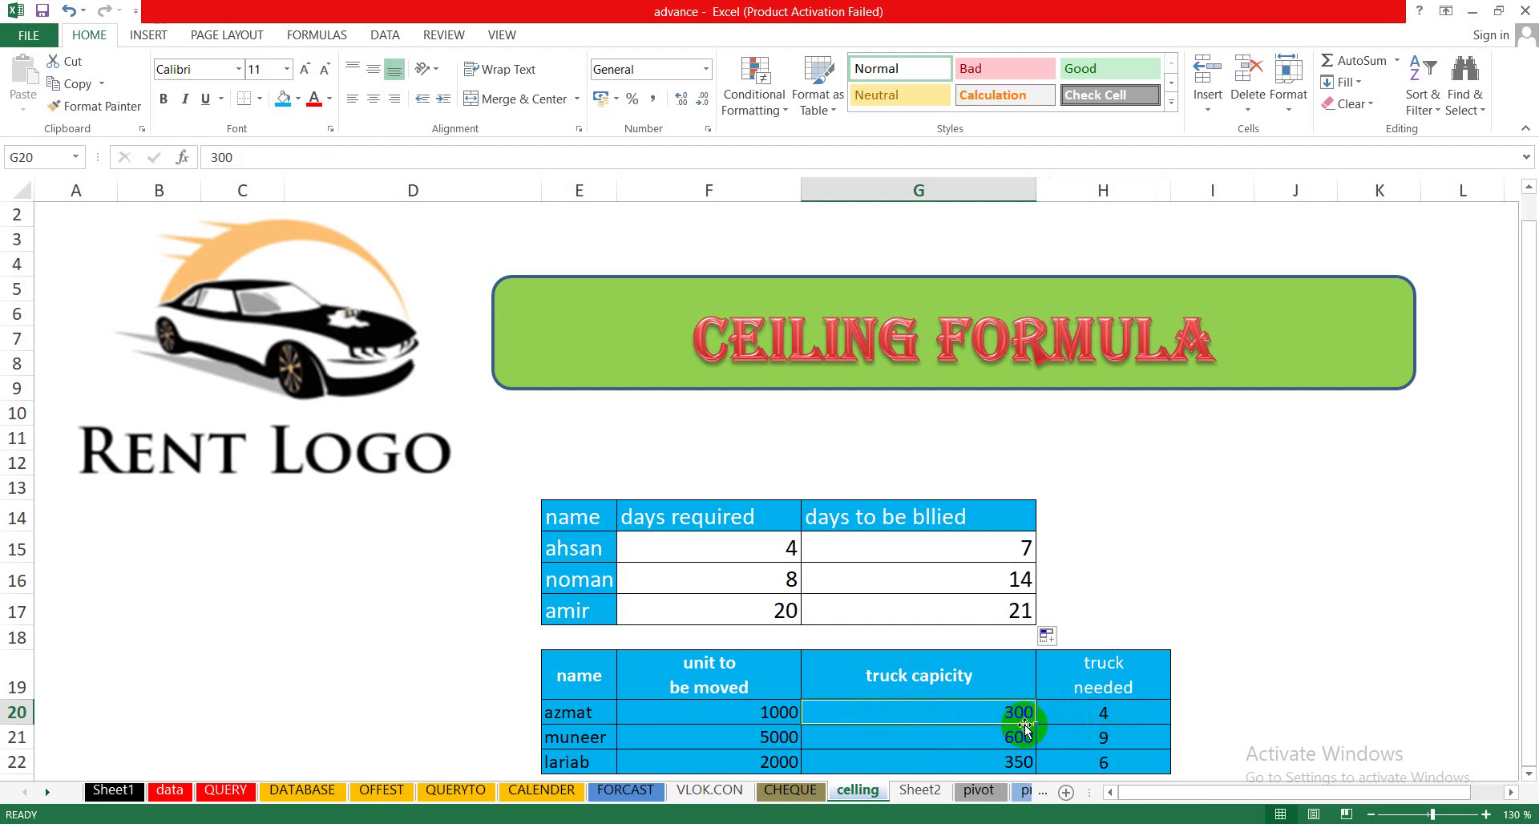
pyautogui.click(1119, 719)
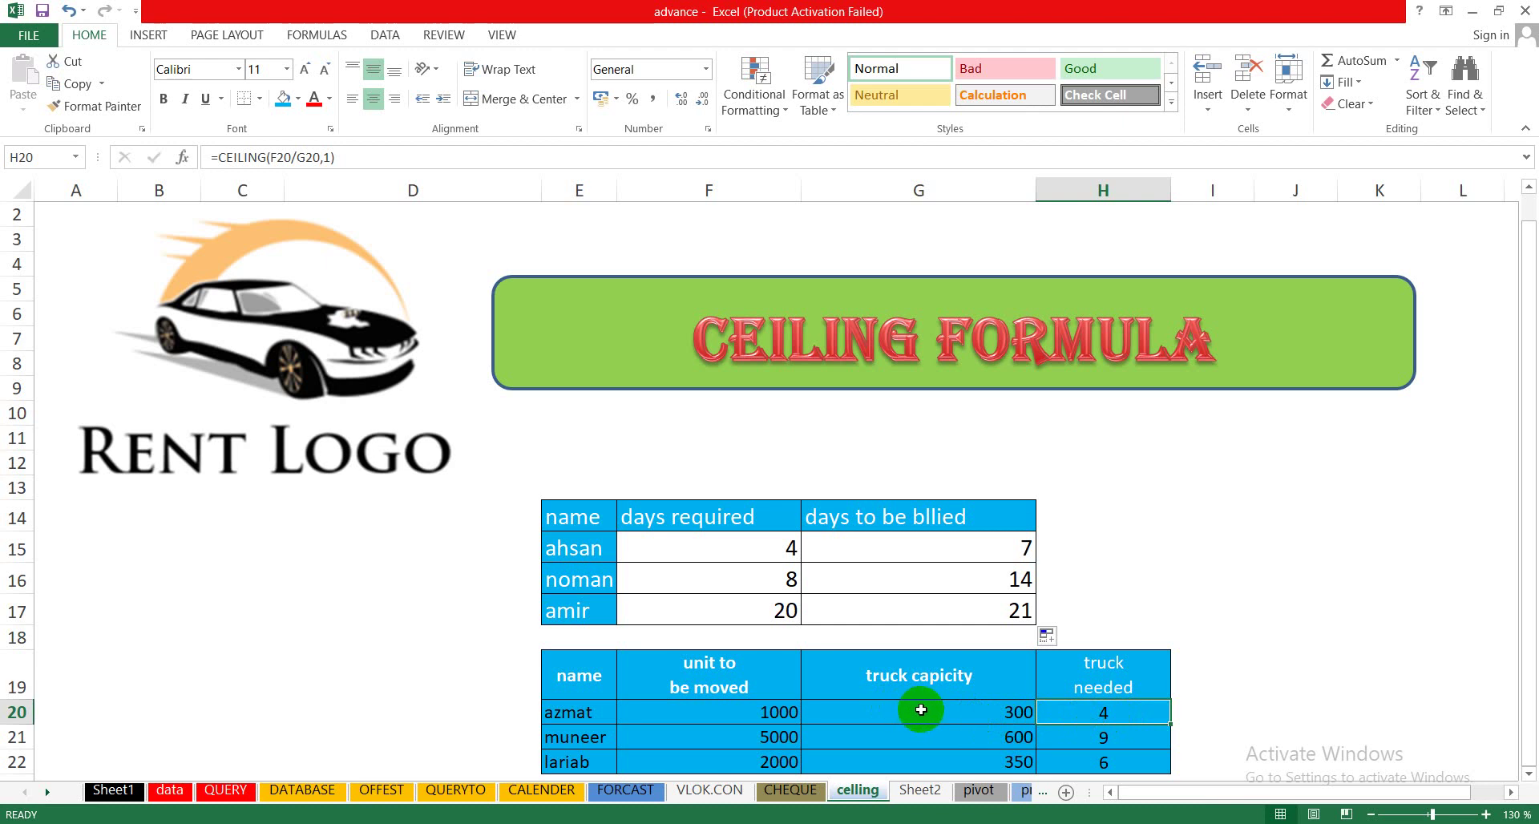
pyautogui.click(767, 713)
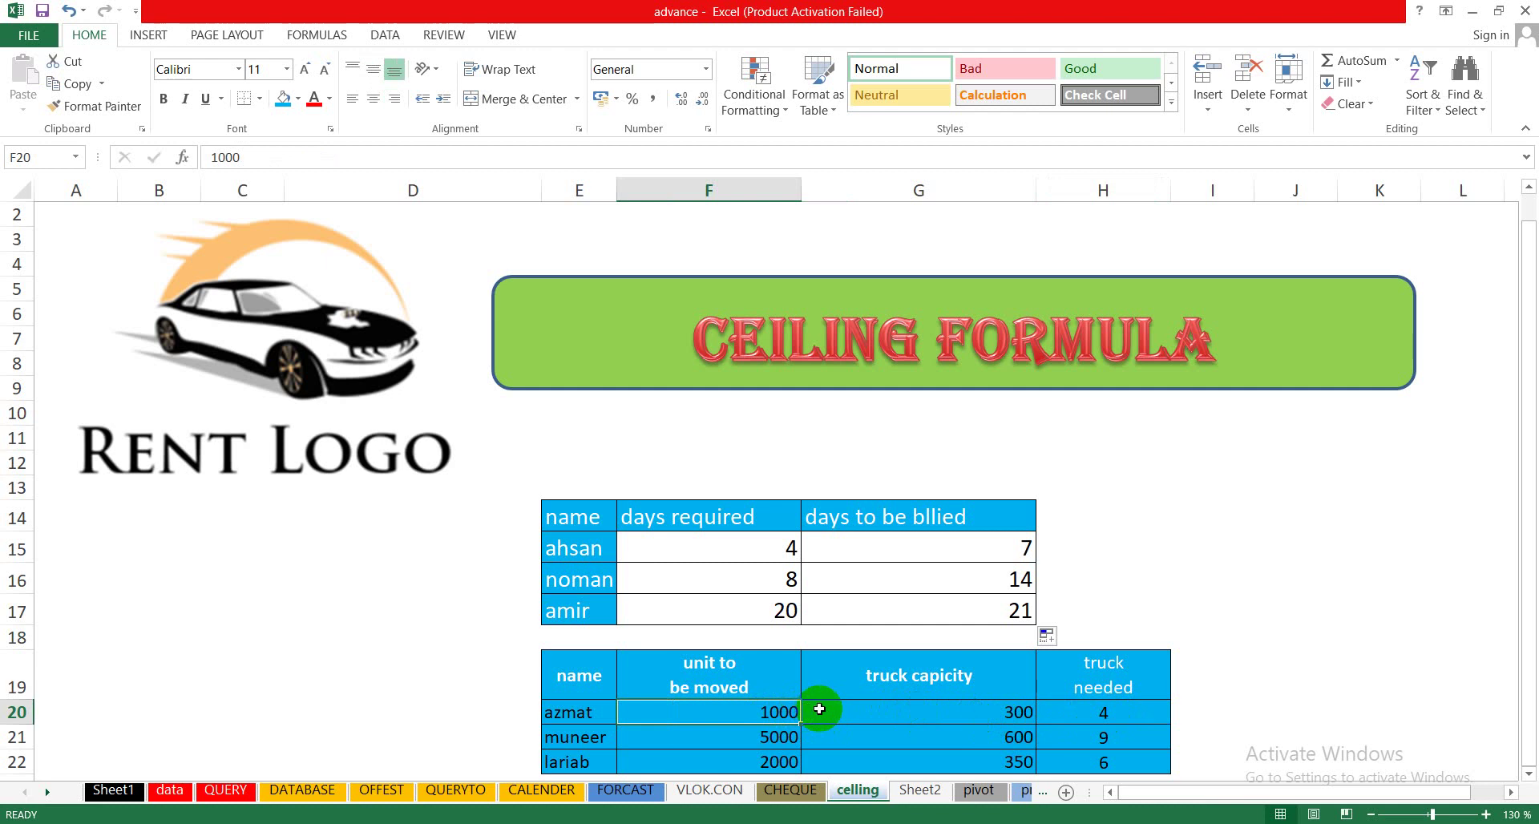
pyautogui.click(866, 711)
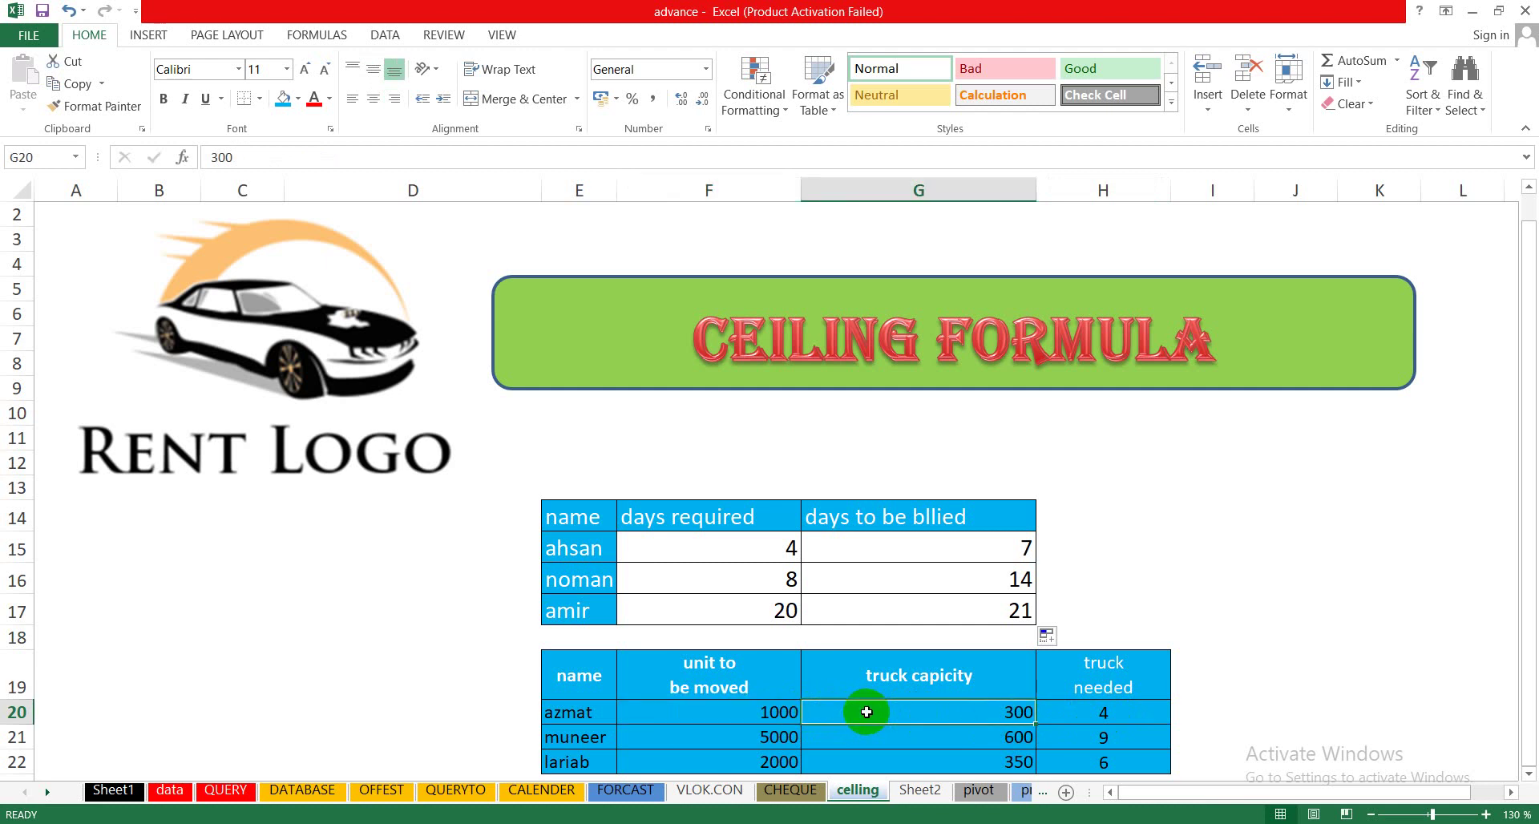
pyautogui.click(1091, 711)
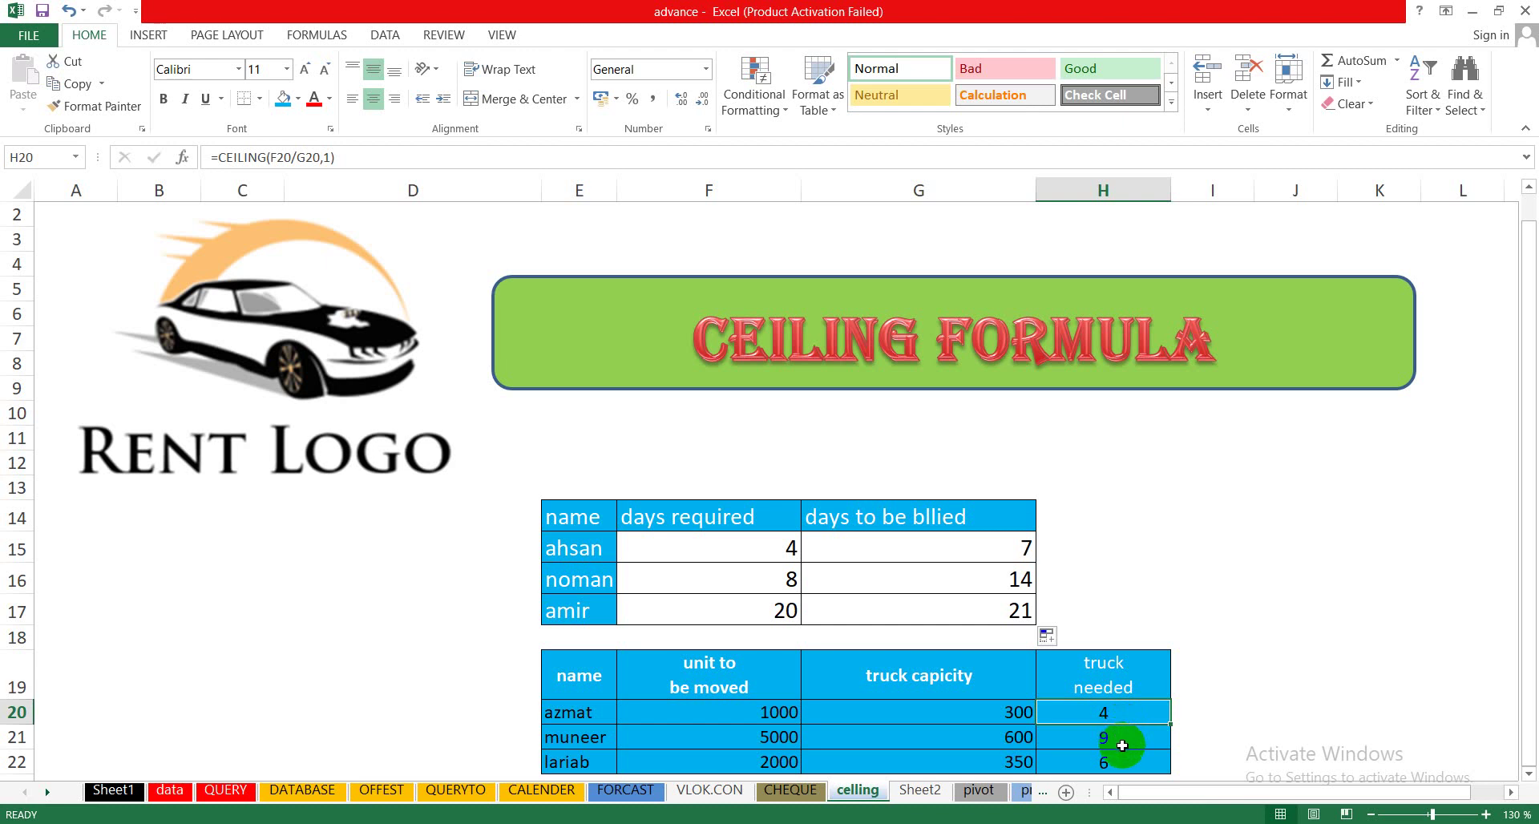
# Step: Re-enter H20 as =CEILING(F20/G20,1), returning 4 trucks for azmat
pyautogui.write('=')
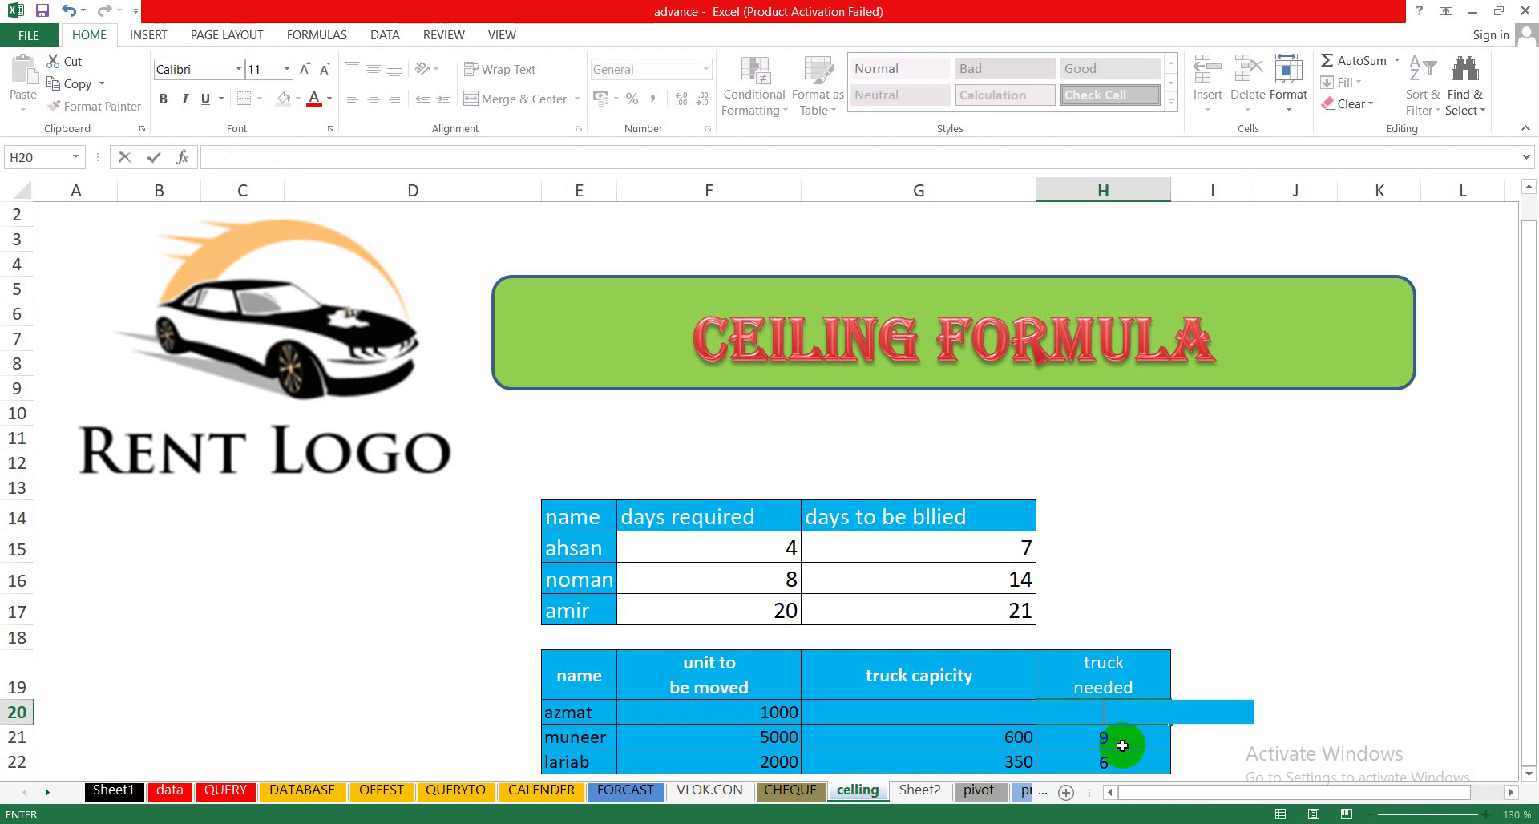
pyautogui.press('Escape')
pyautogui.click(1138, 761)
pyautogui.click(1111, 713)
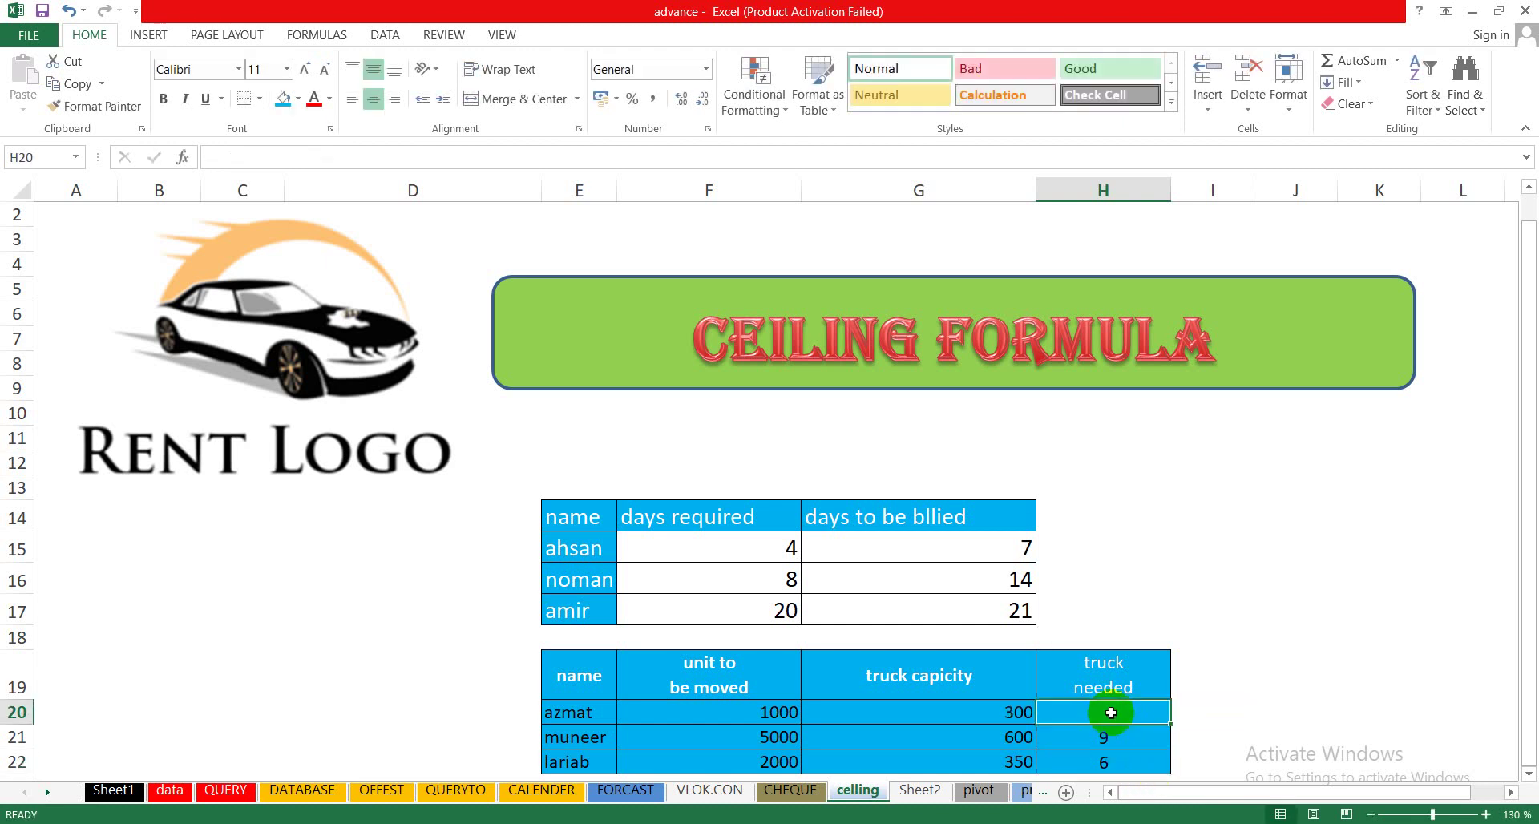
pyautogui.write('=ce')
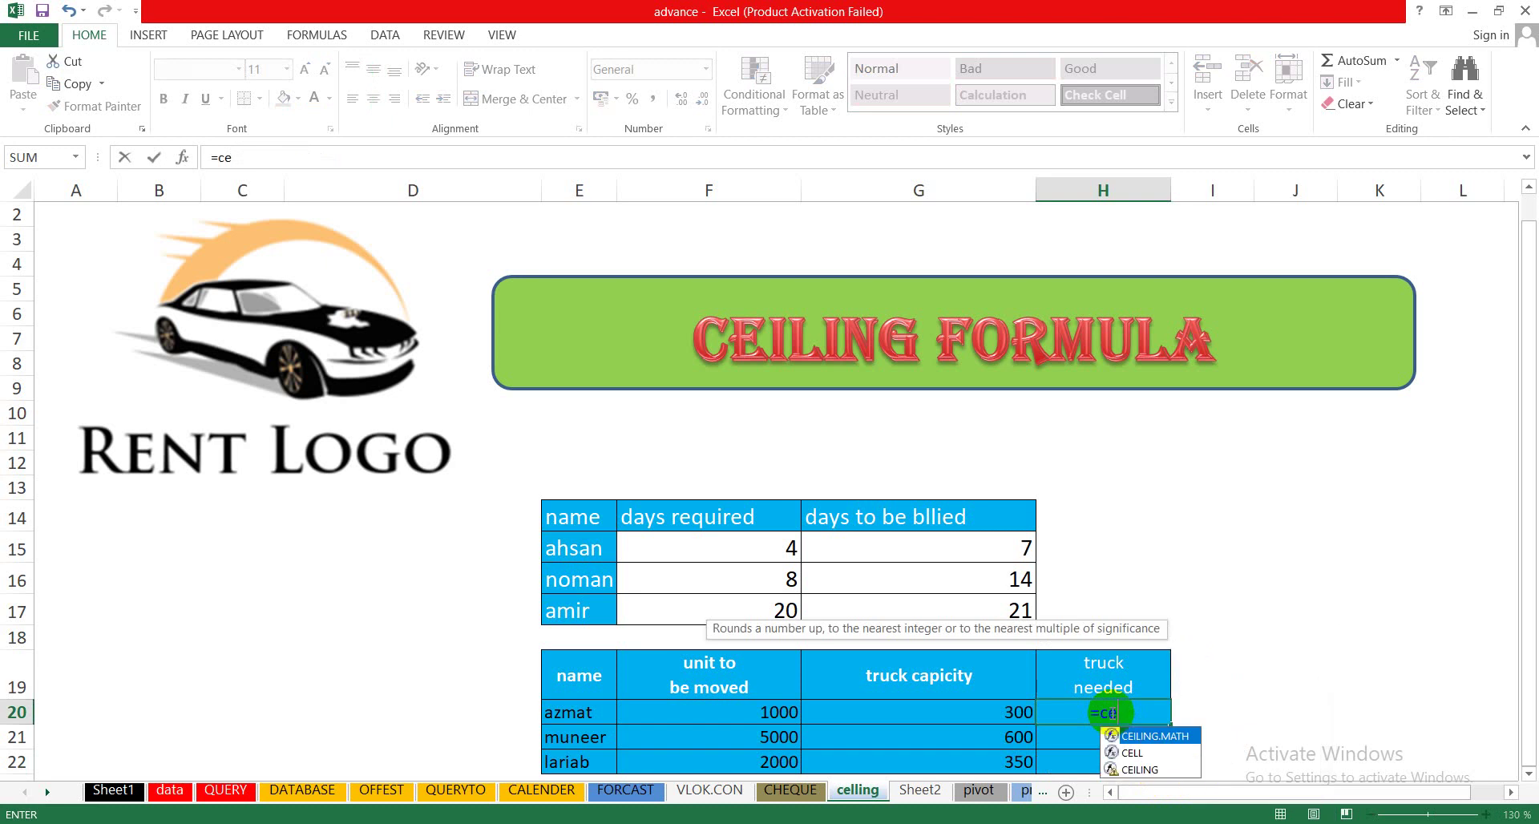
pyautogui.write('iling')
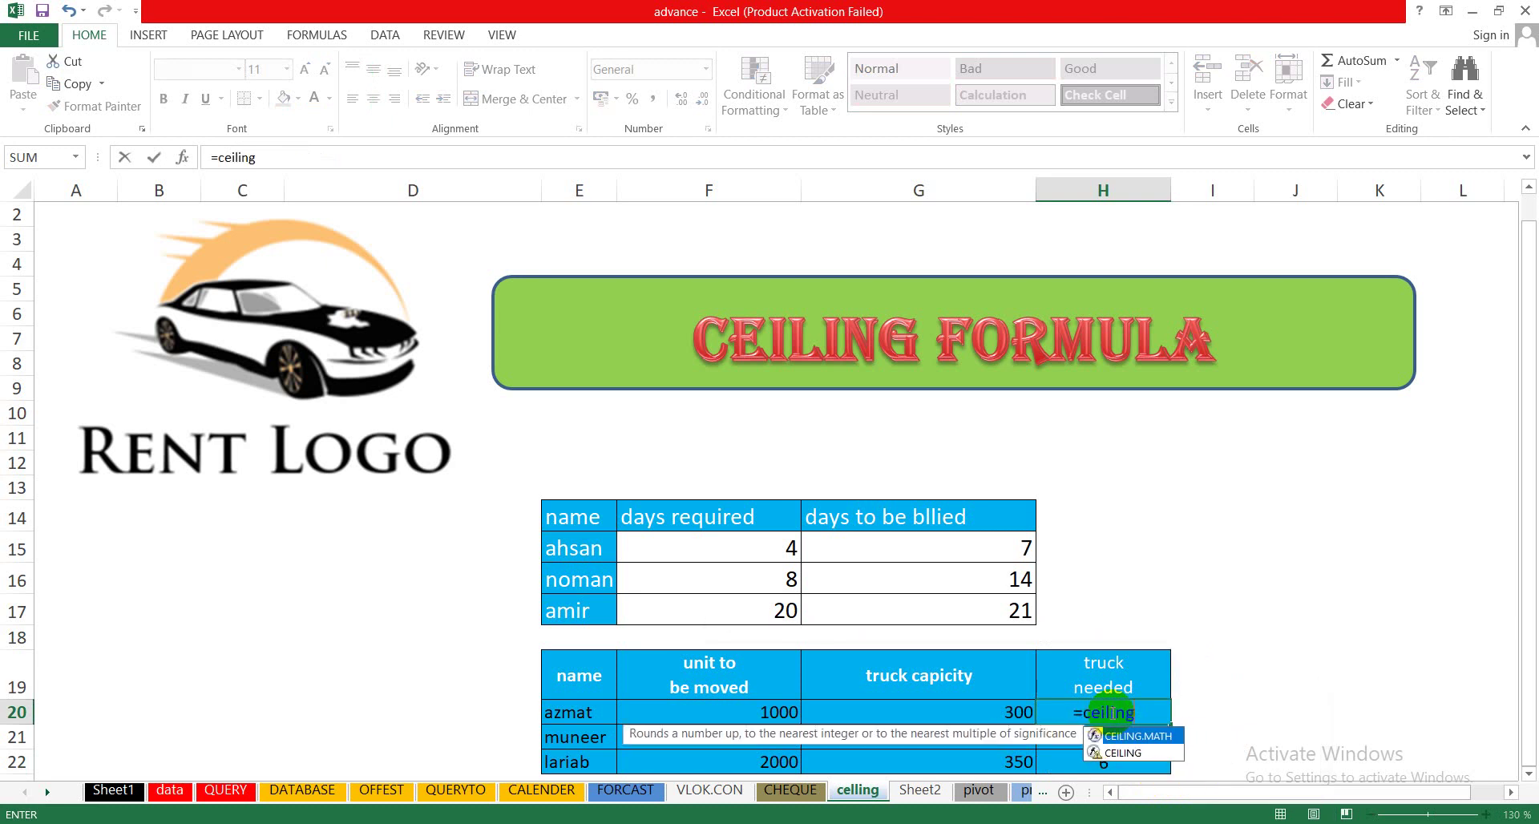
pyautogui.write('(')
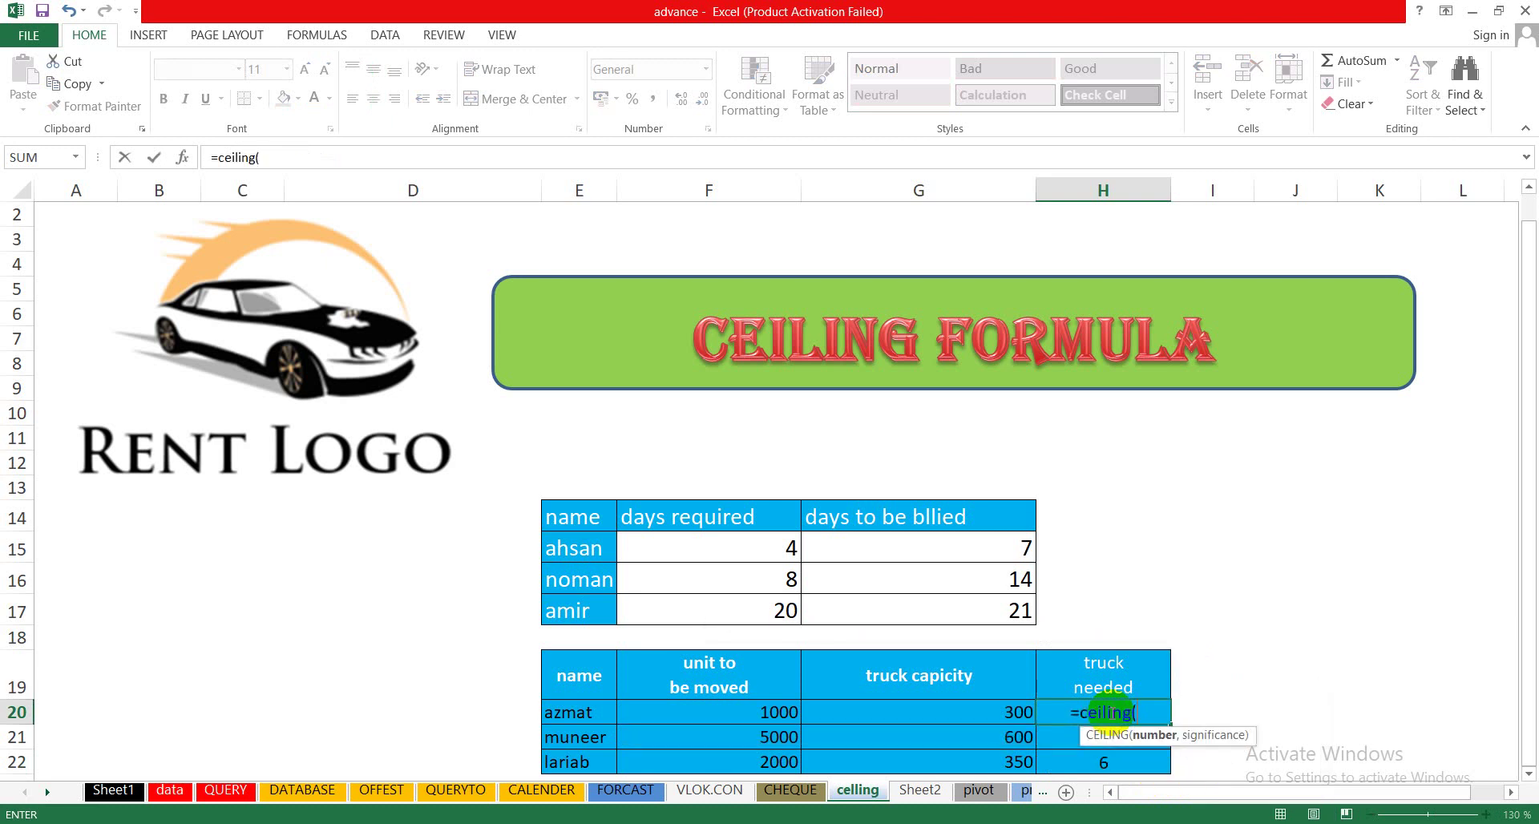
pyautogui.click(773, 711)
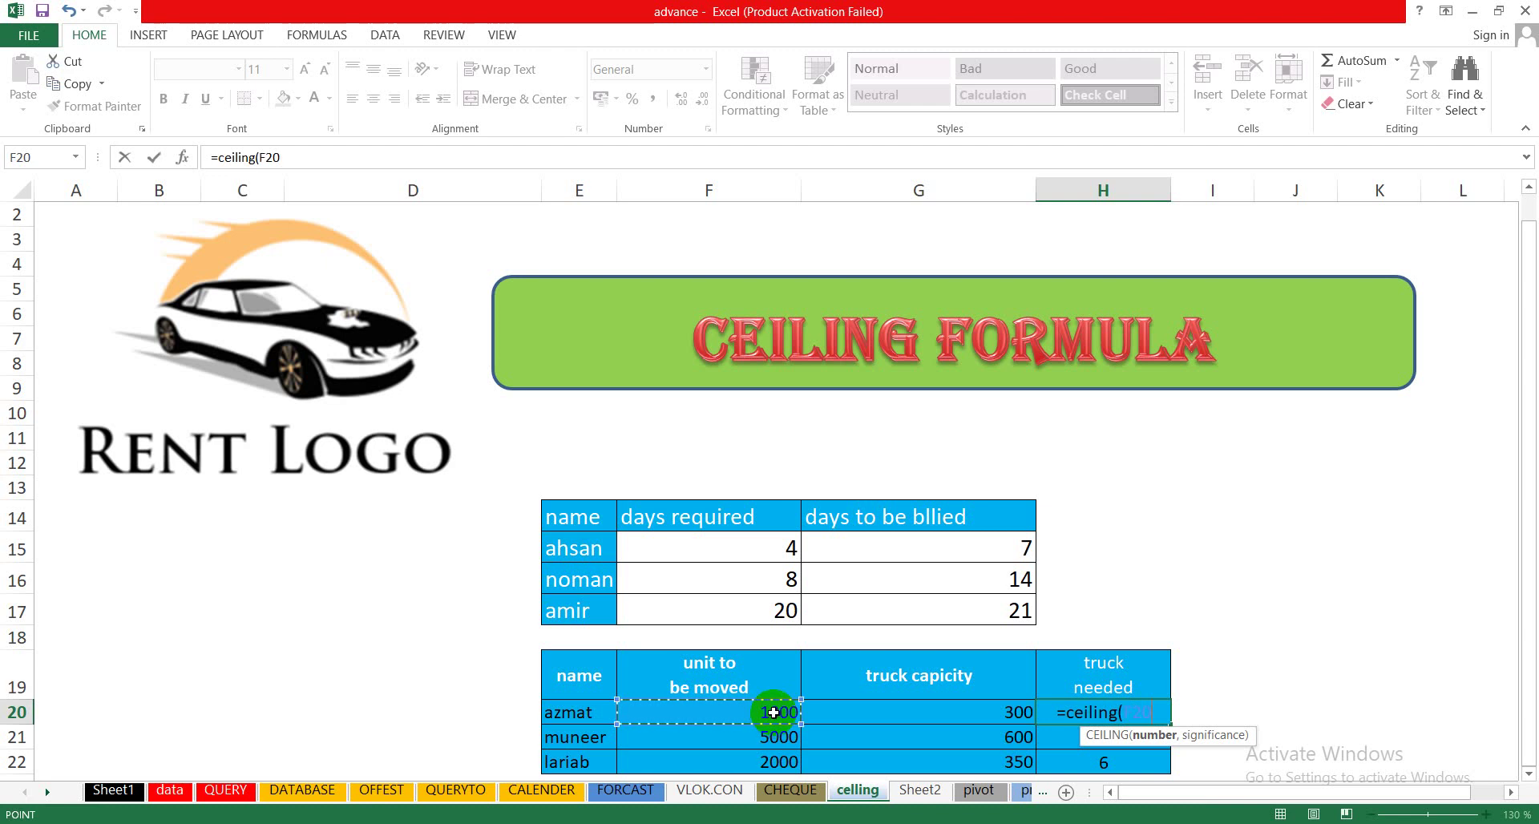
pyautogui.write('/')
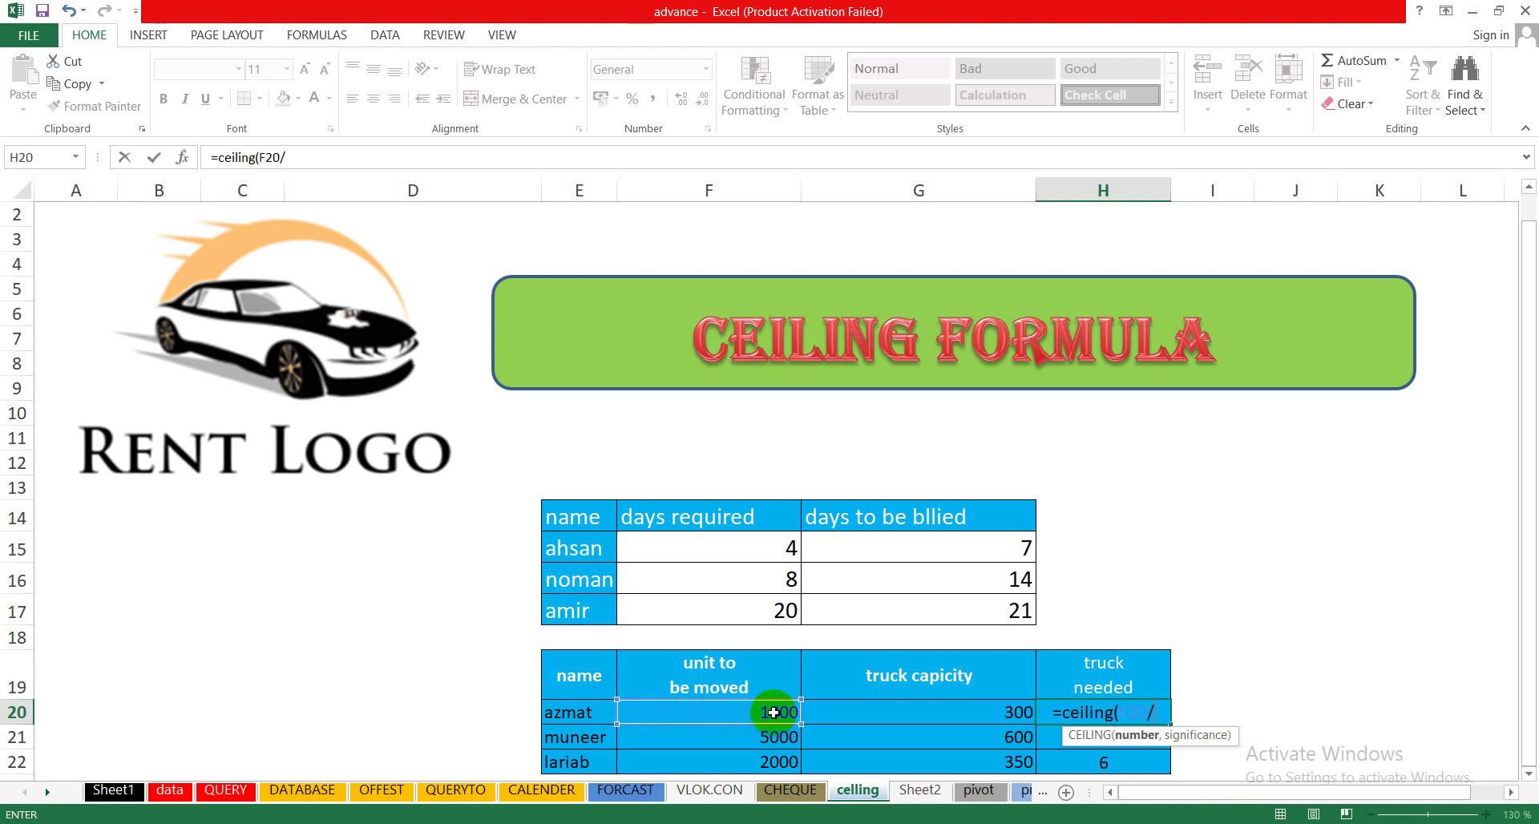
pyautogui.click(890, 713)
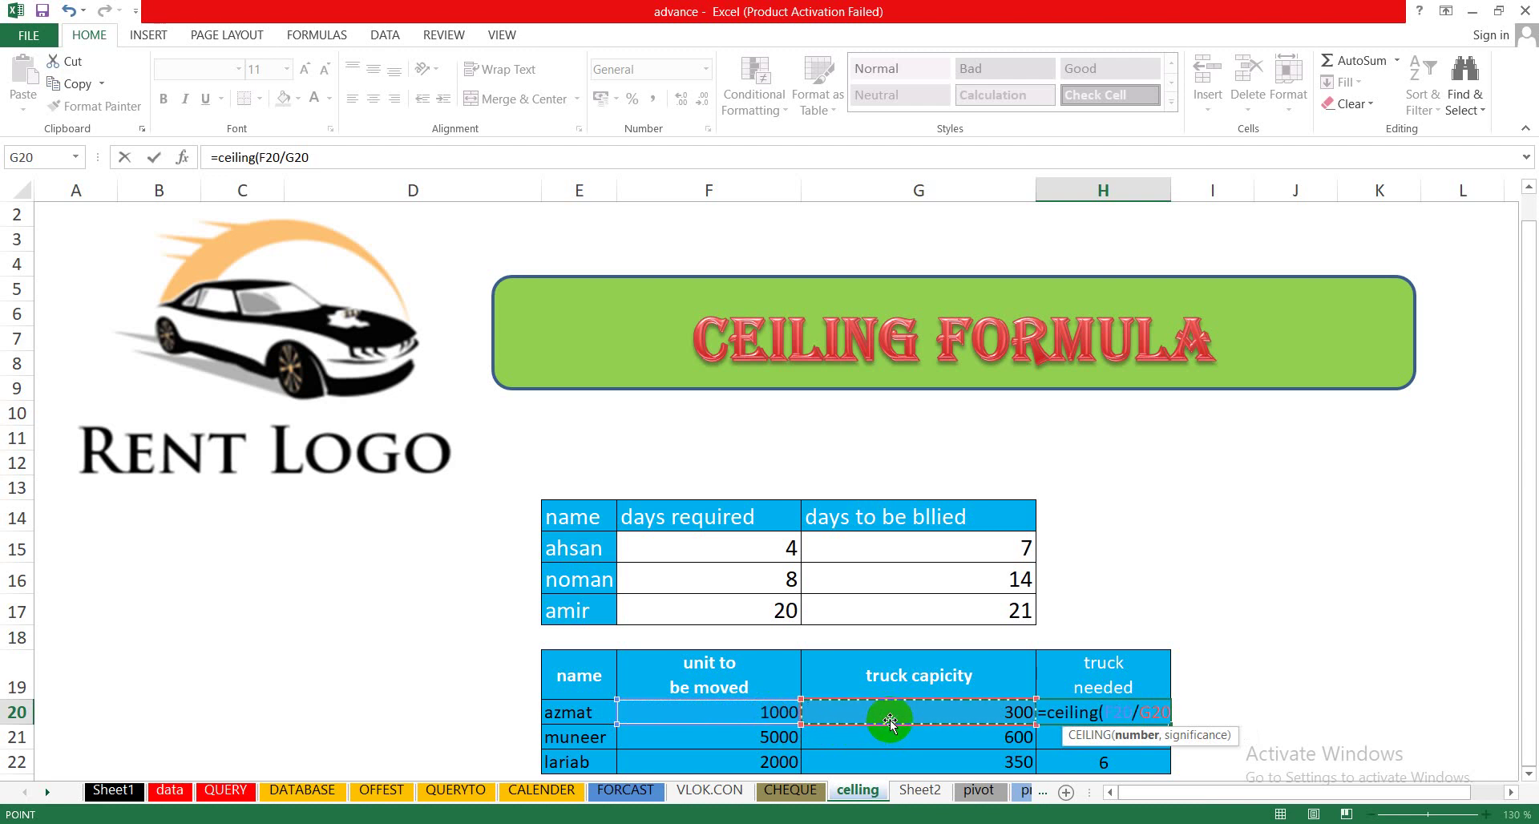
pyautogui.write(',')
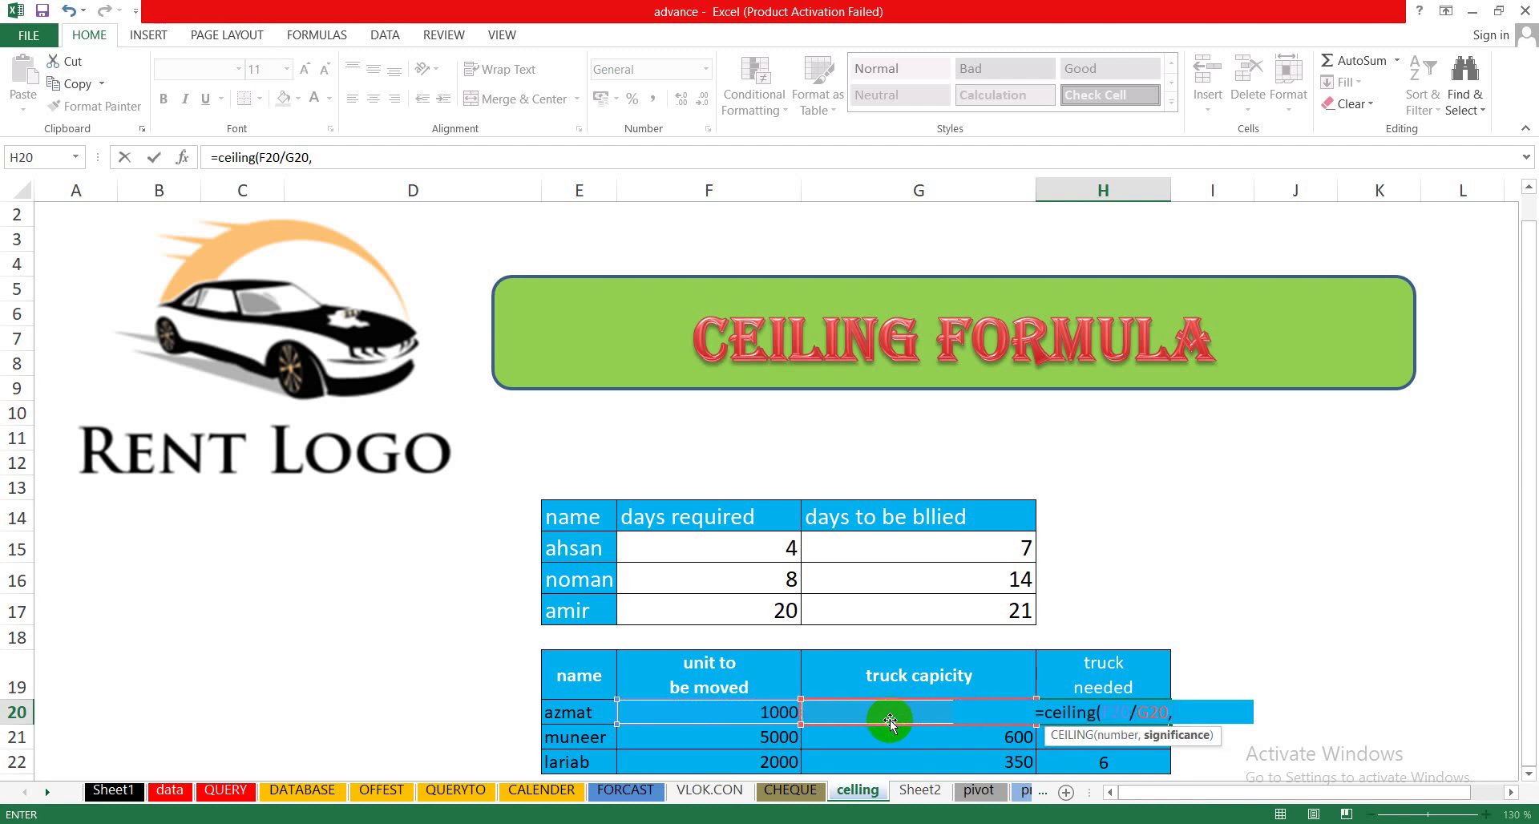
pyautogui.write('1')
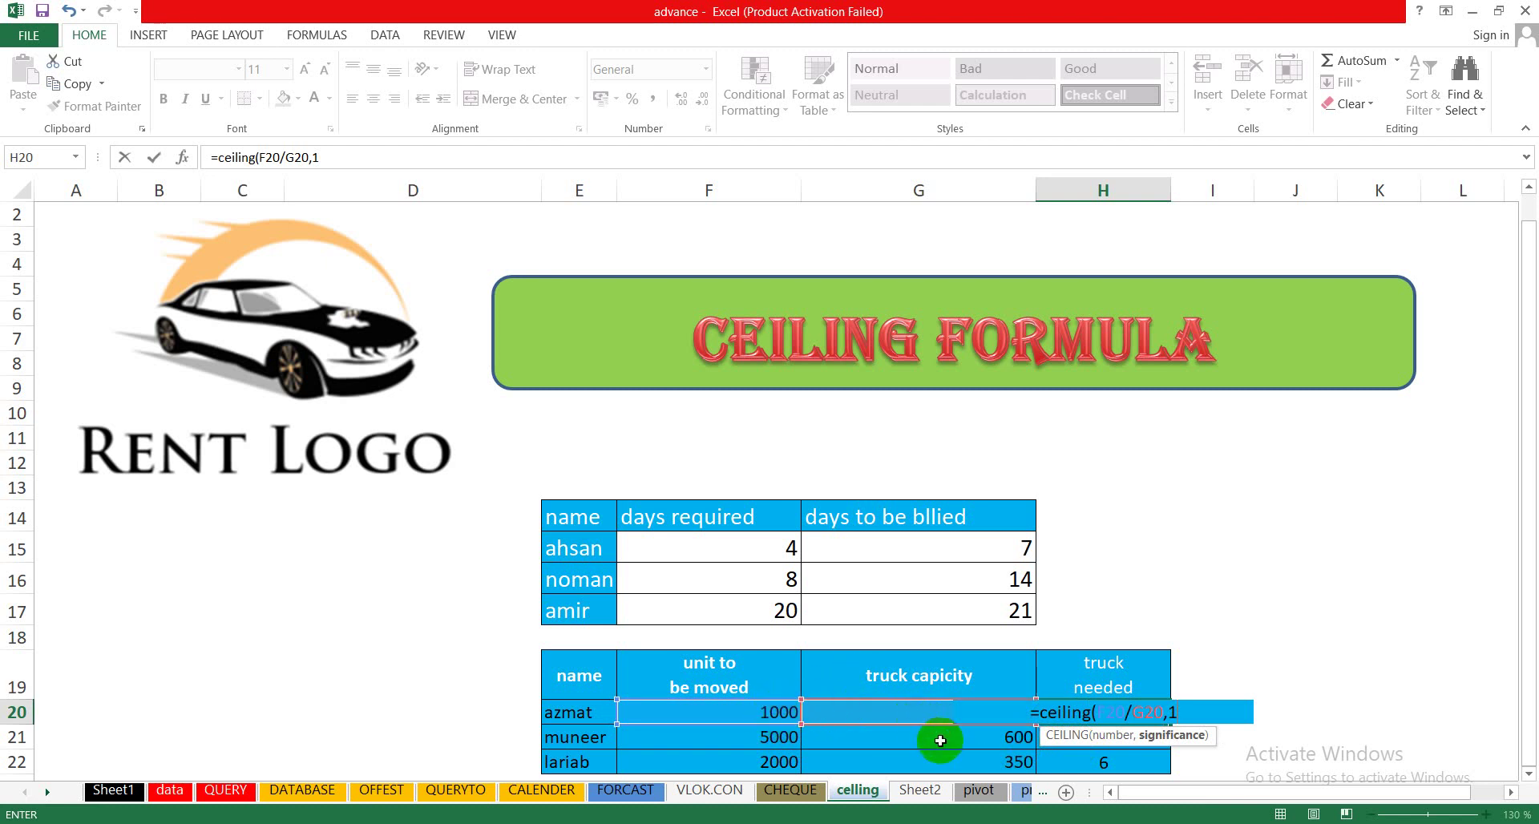
pyautogui.write(')')
pyautogui.press('Return')
# Step: Clear H21:H22 and check muneer's 5000 units and 600 truck capacity
pyautogui.moveTo(1136, 734); pyautogui.dragTo(1135, 761)
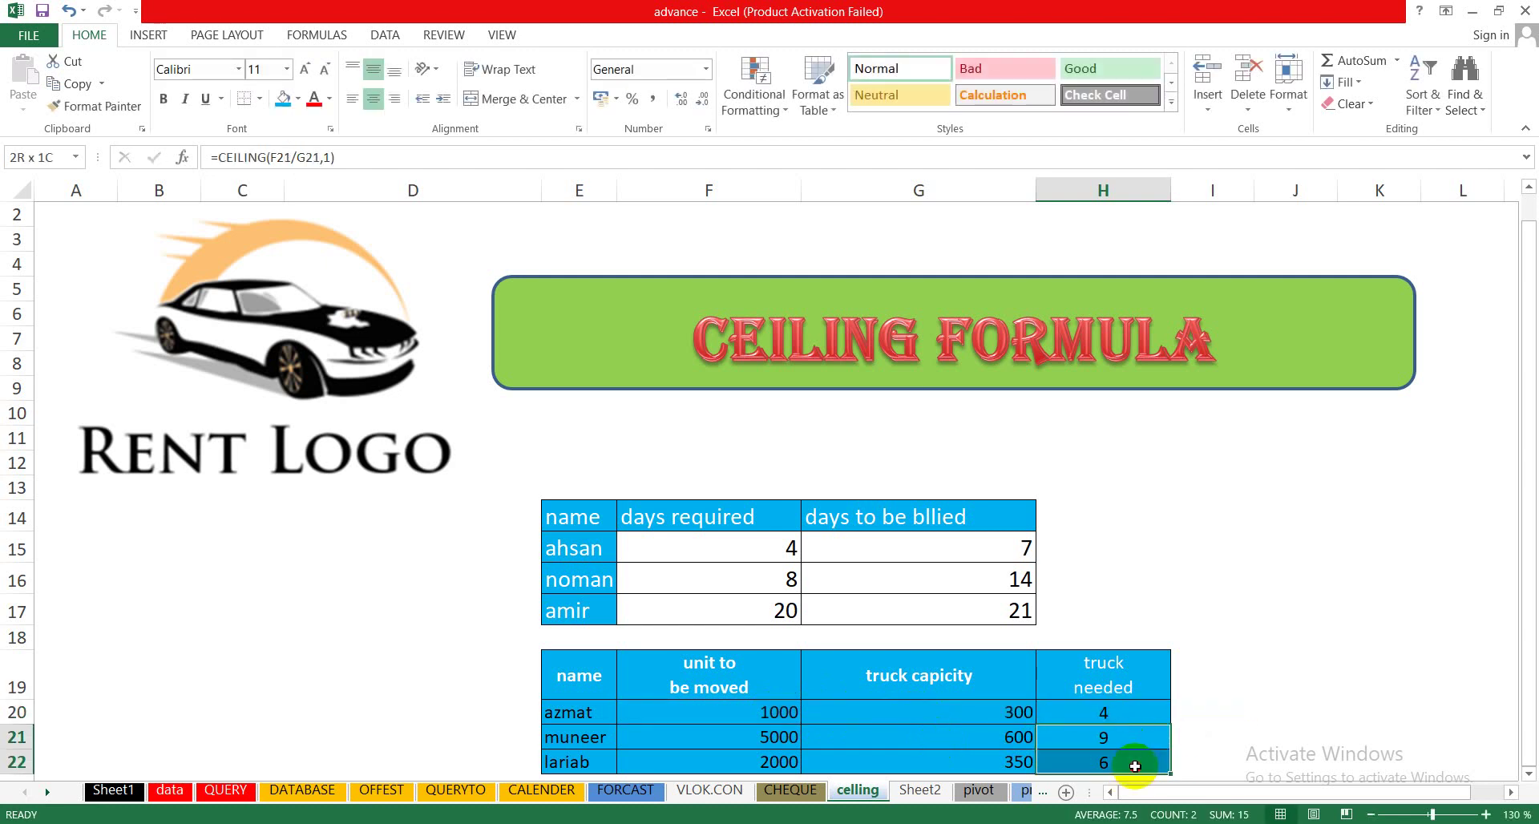
pyautogui.press('Delete')
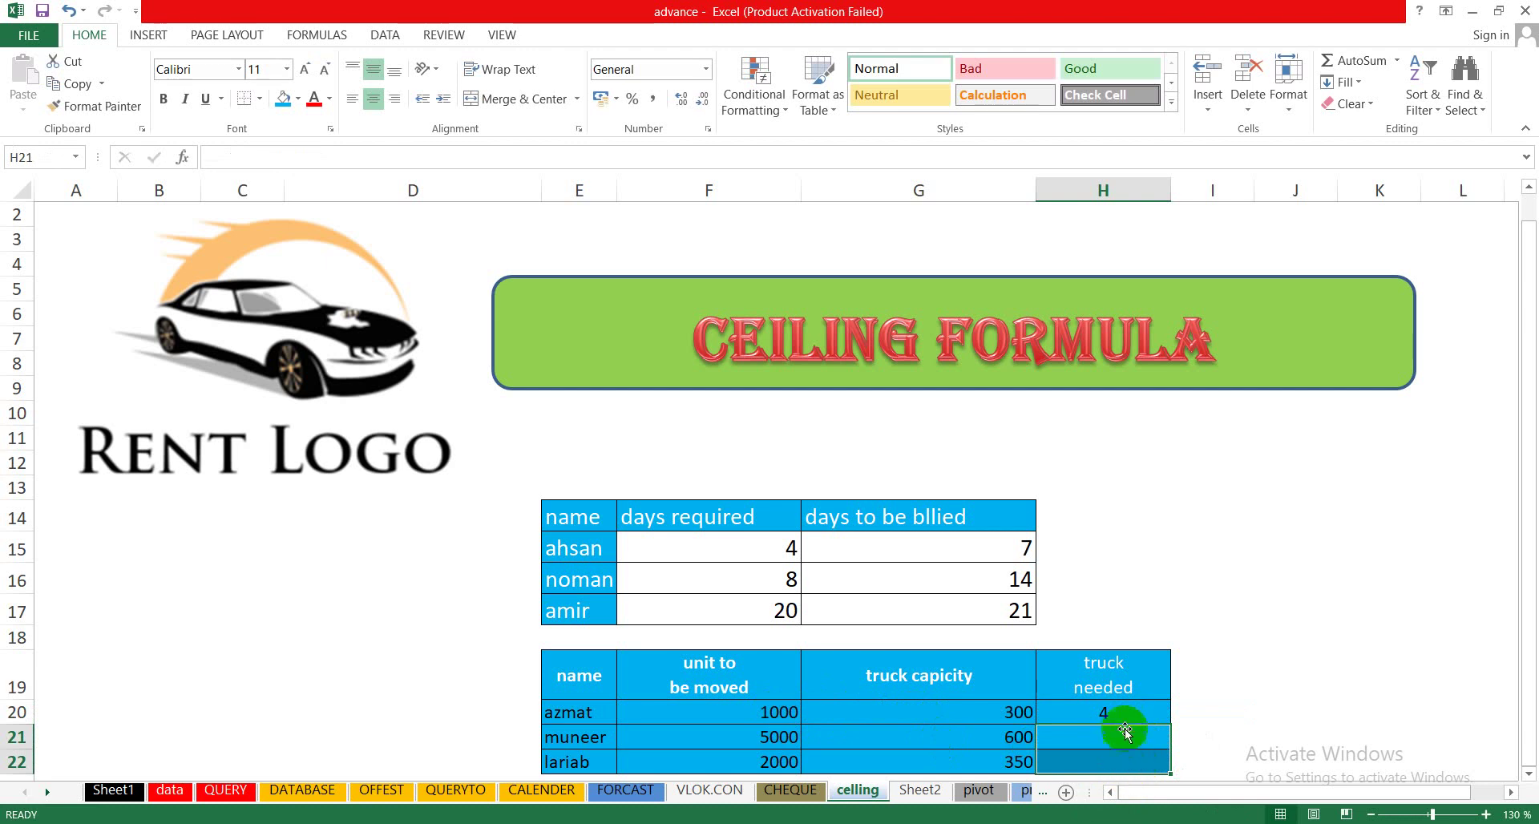
pyautogui.click(1122, 714)
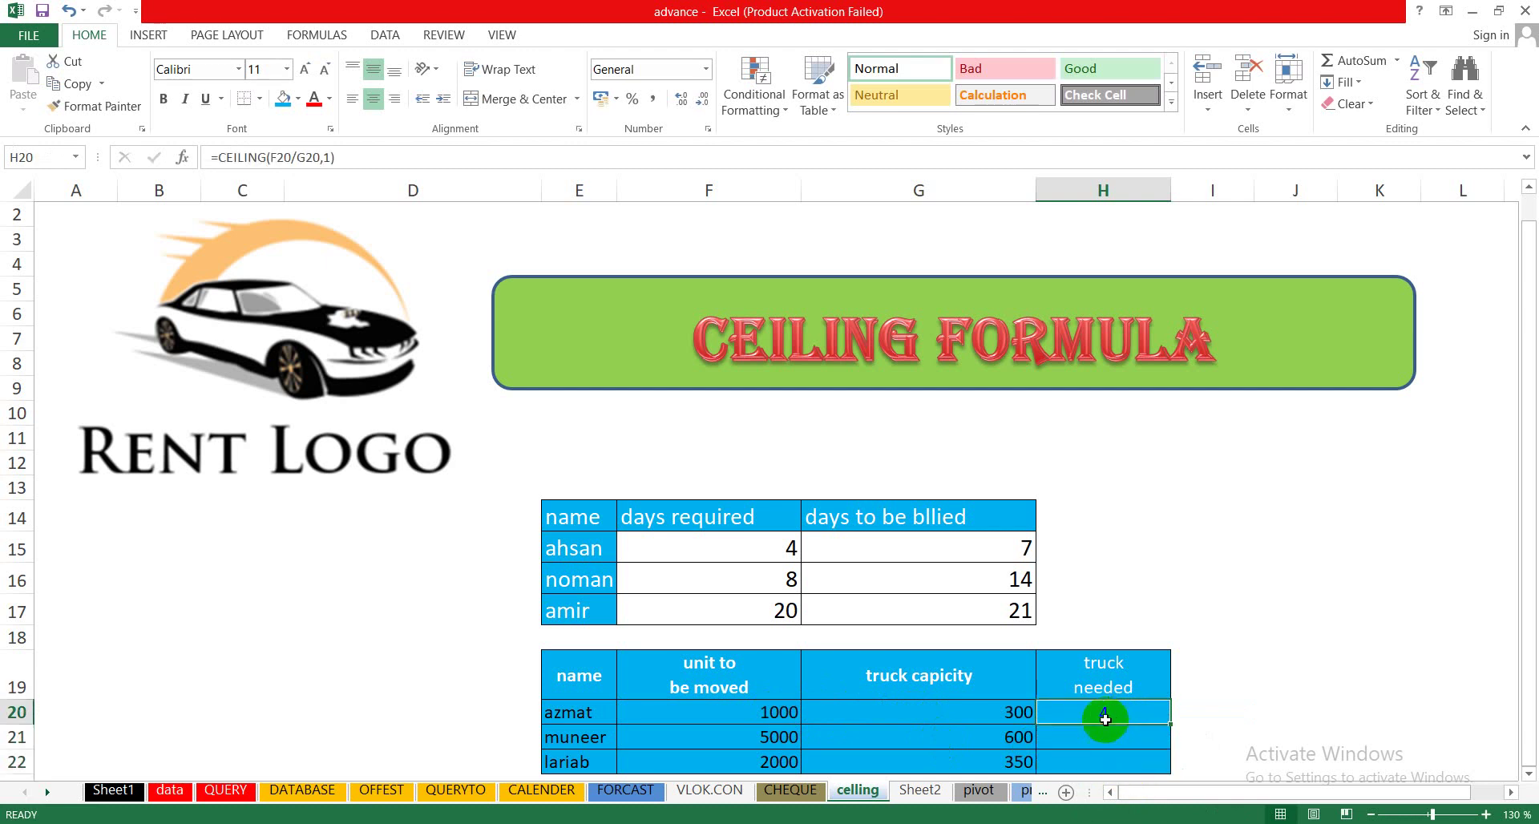
pyautogui.click(763, 736)
pyautogui.click(853, 734)
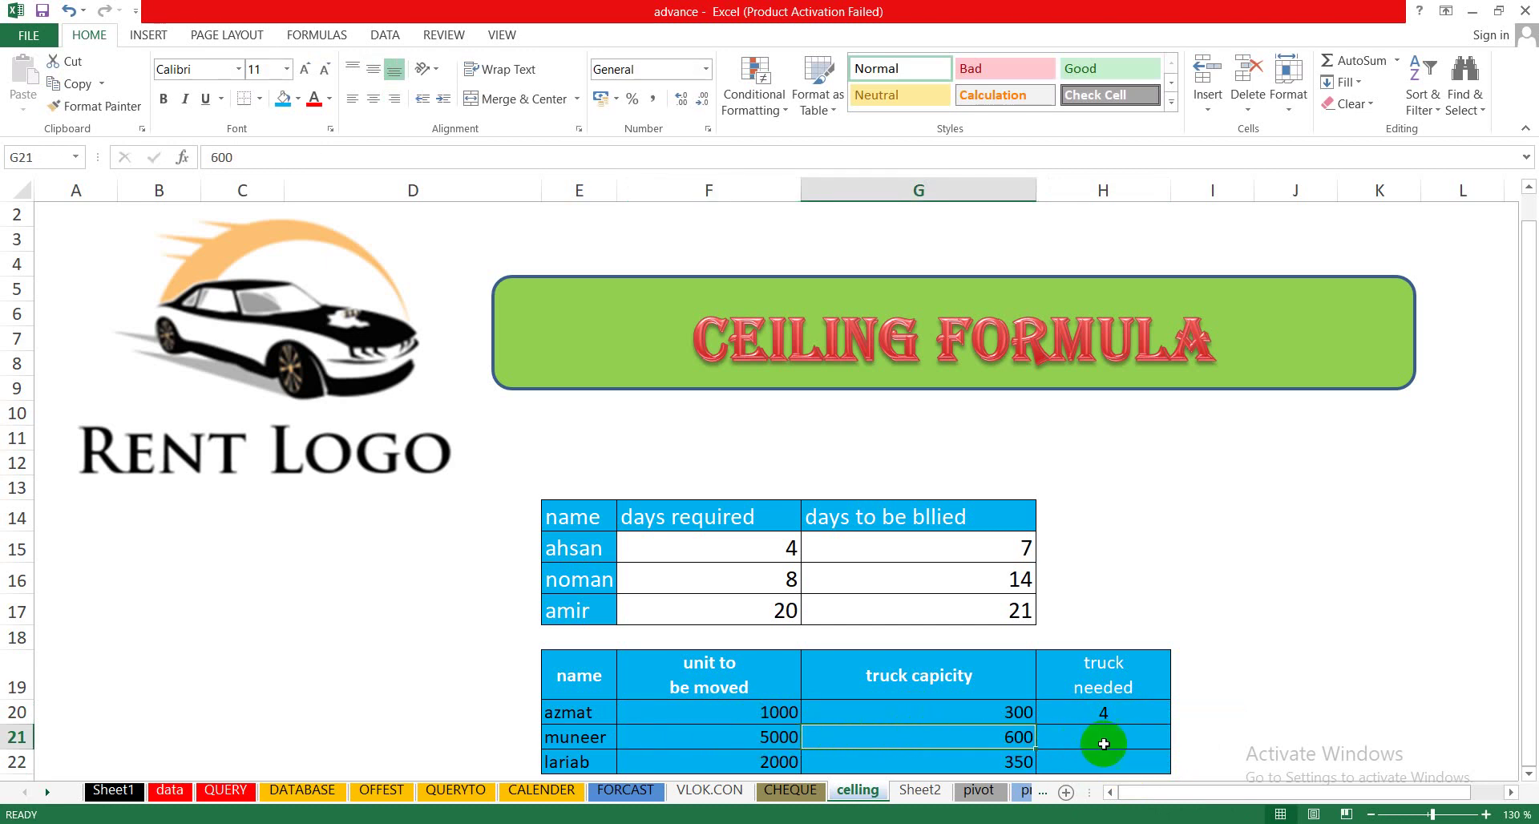
# Step: Fill H20's CEILING formula down to H22, giving 9 and 6 trucks
pyautogui.click(1116, 737)
pyautogui.click(1133, 713)
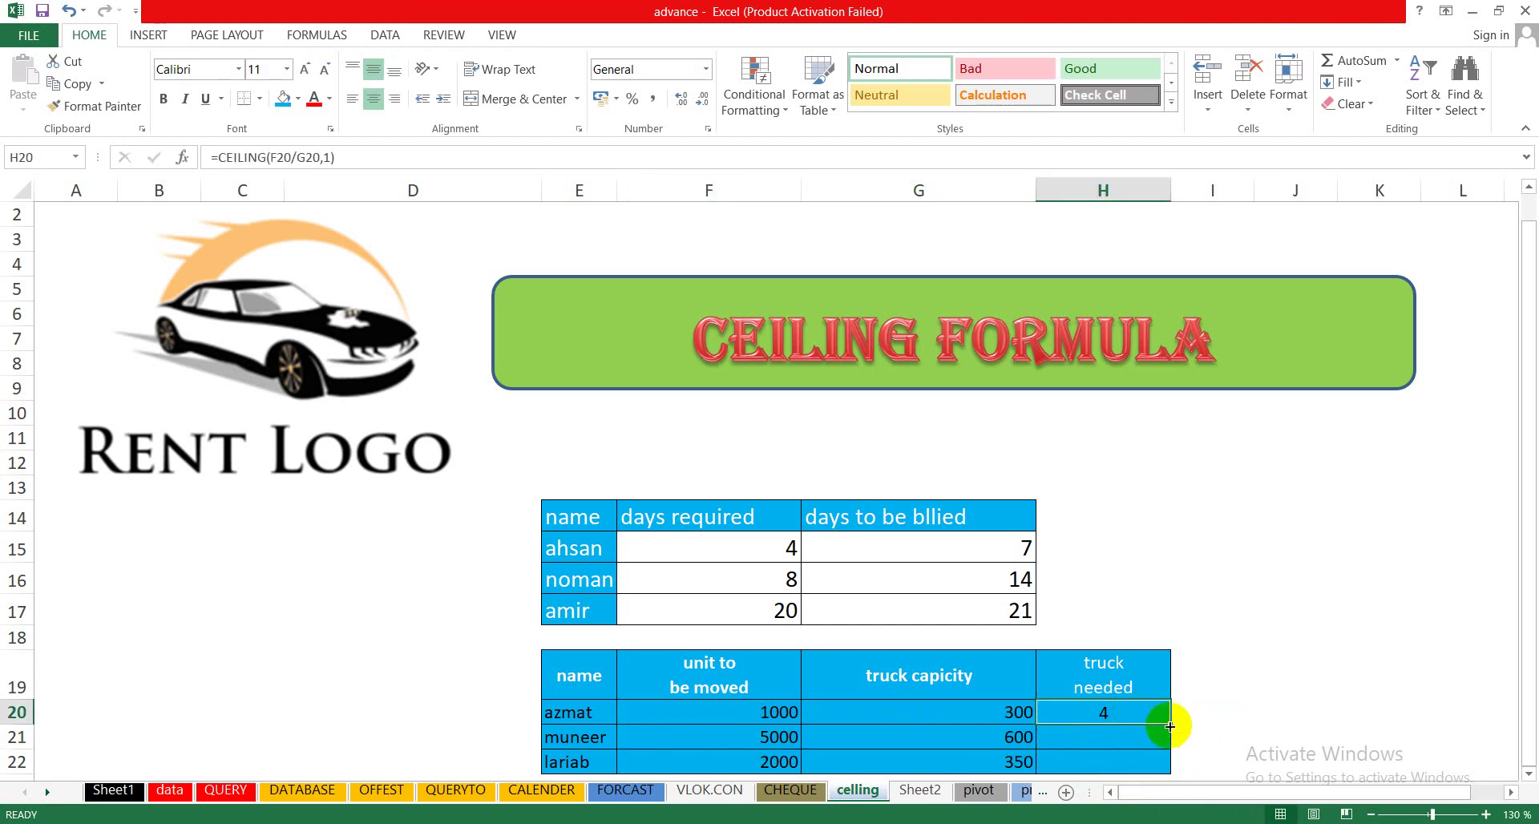
pyautogui.moveTo(1173, 723); pyautogui.dragTo(1172, 765)
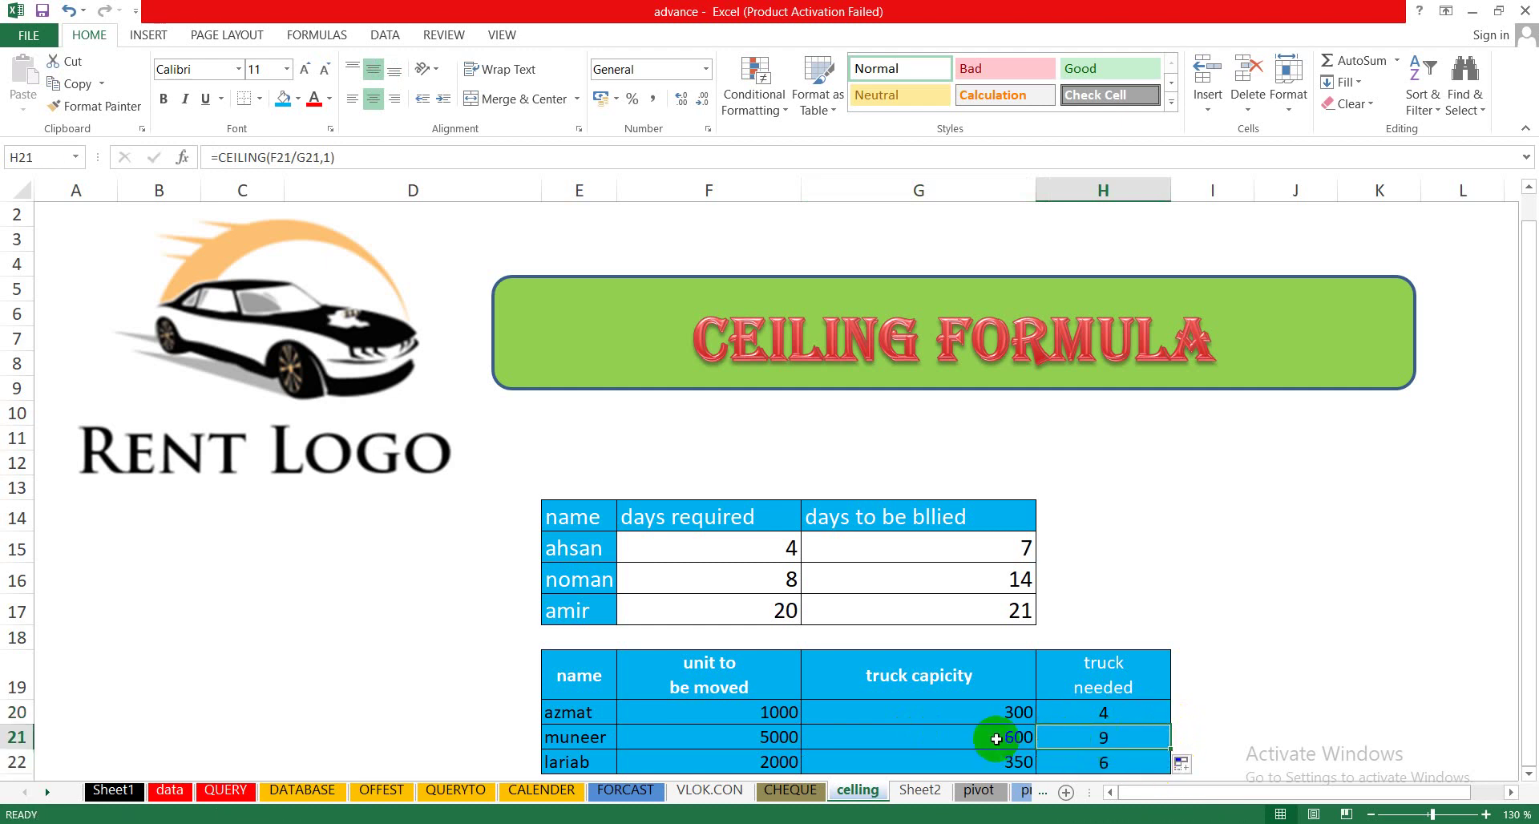
pyautogui.click(966, 723)
pyautogui.click(1016, 737)
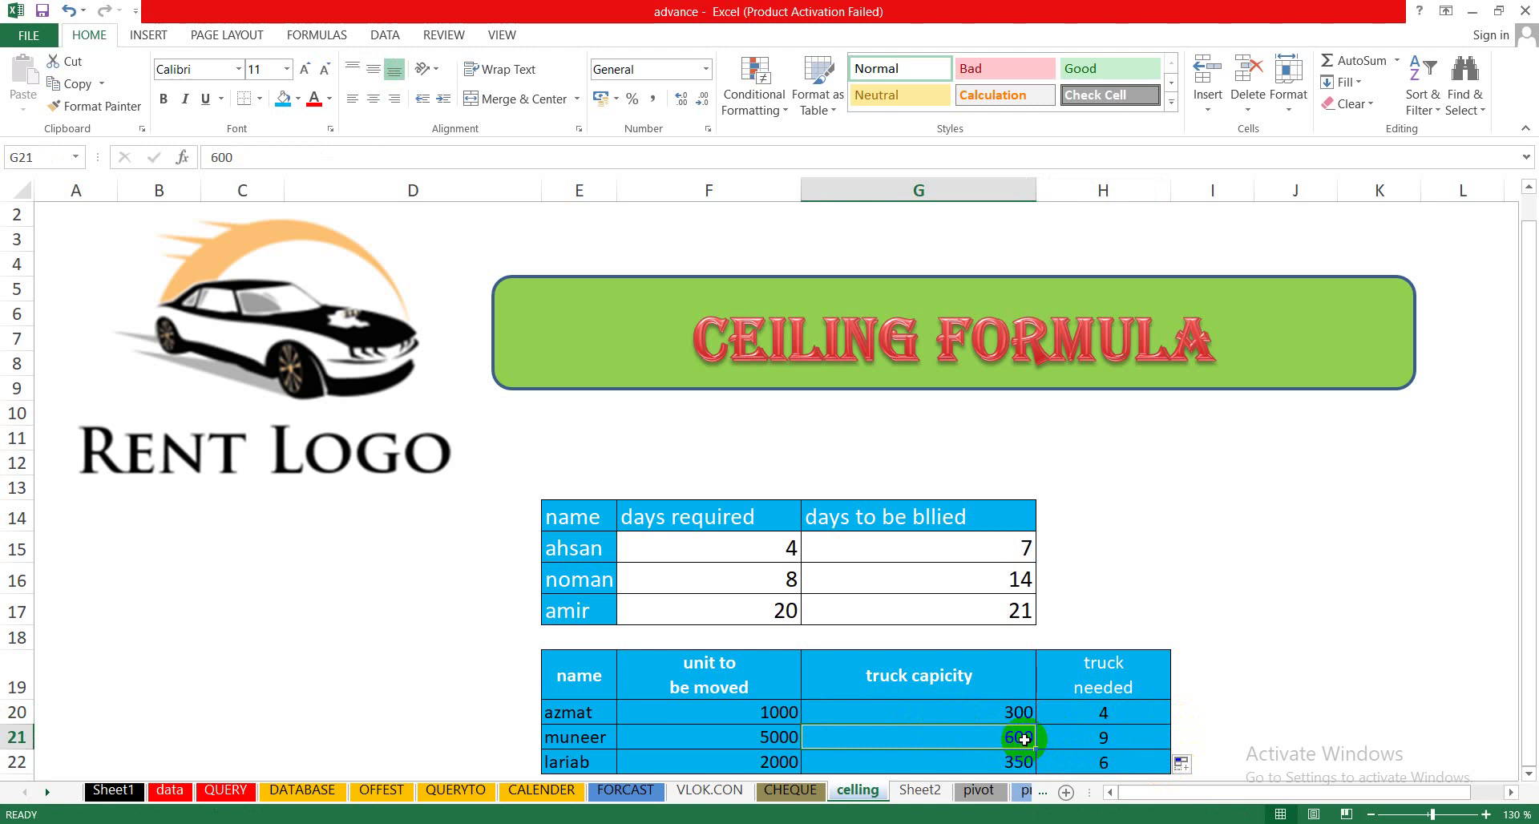
pyautogui.click(1072, 739)
pyautogui.click(1011, 738)
pyautogui.click(767, 736)
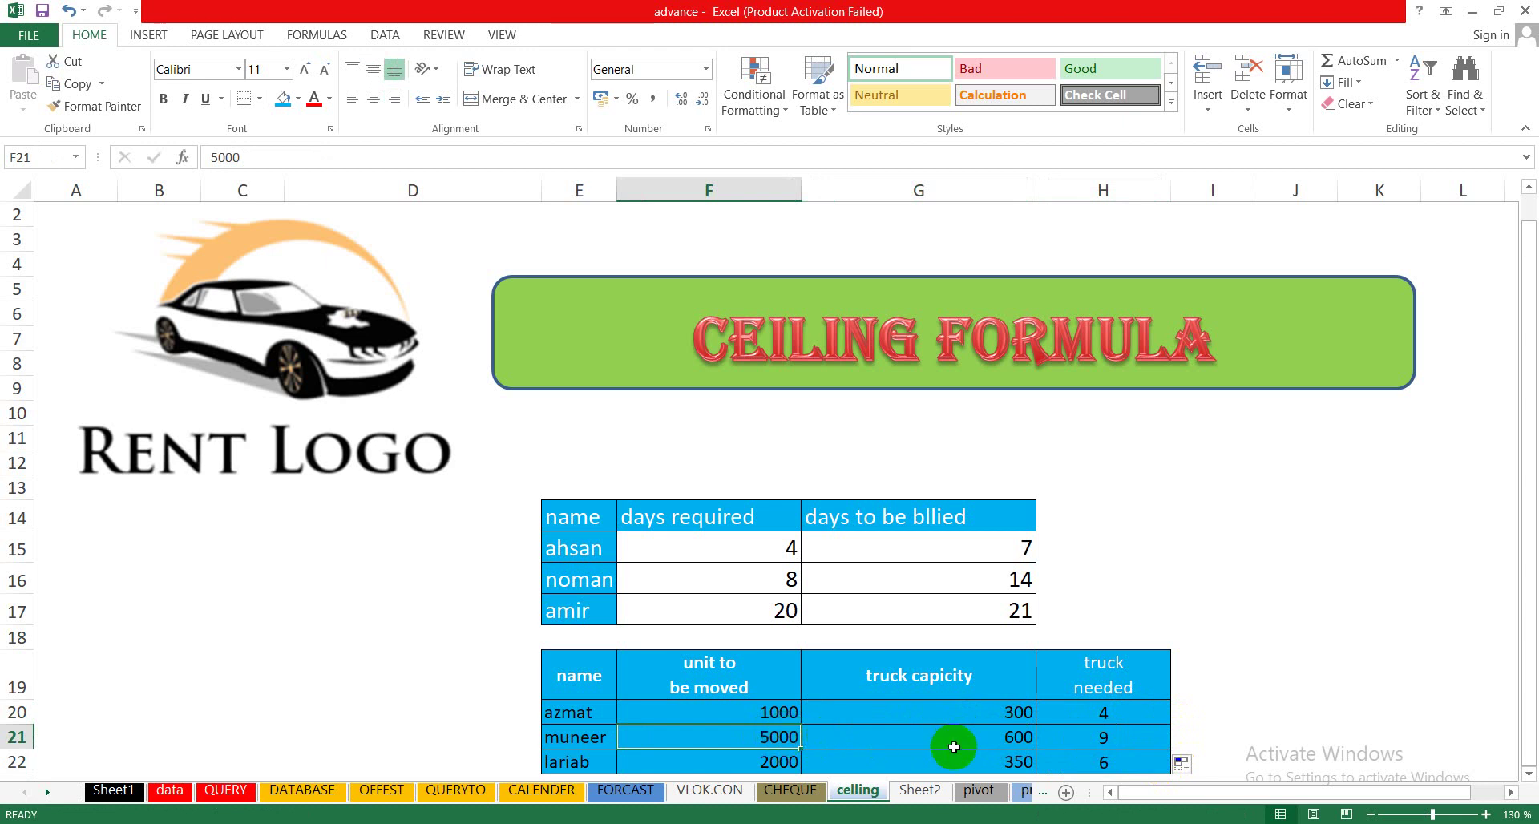
pyautogui.click(1086, 758)
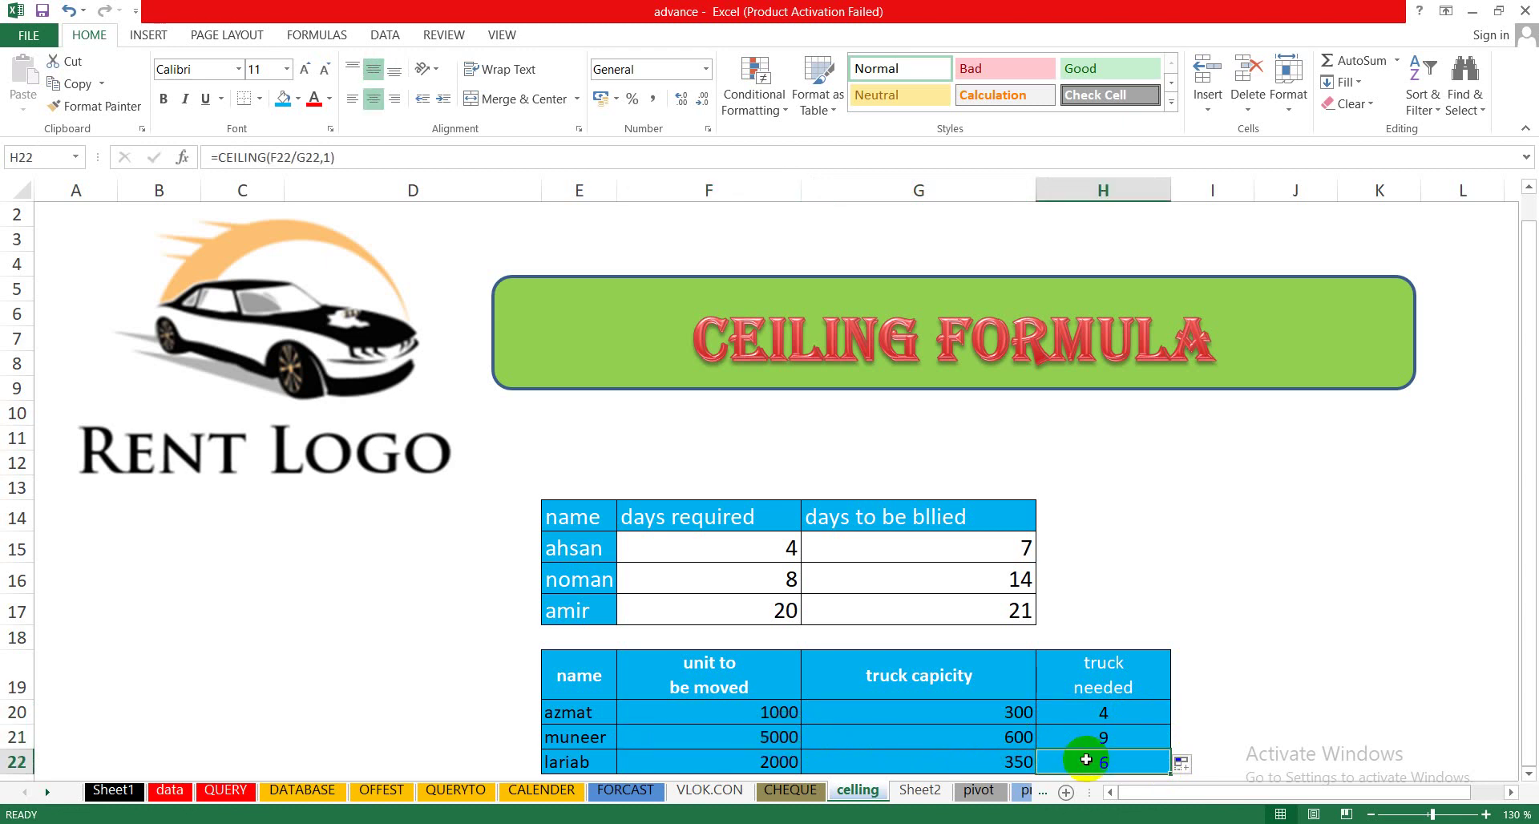